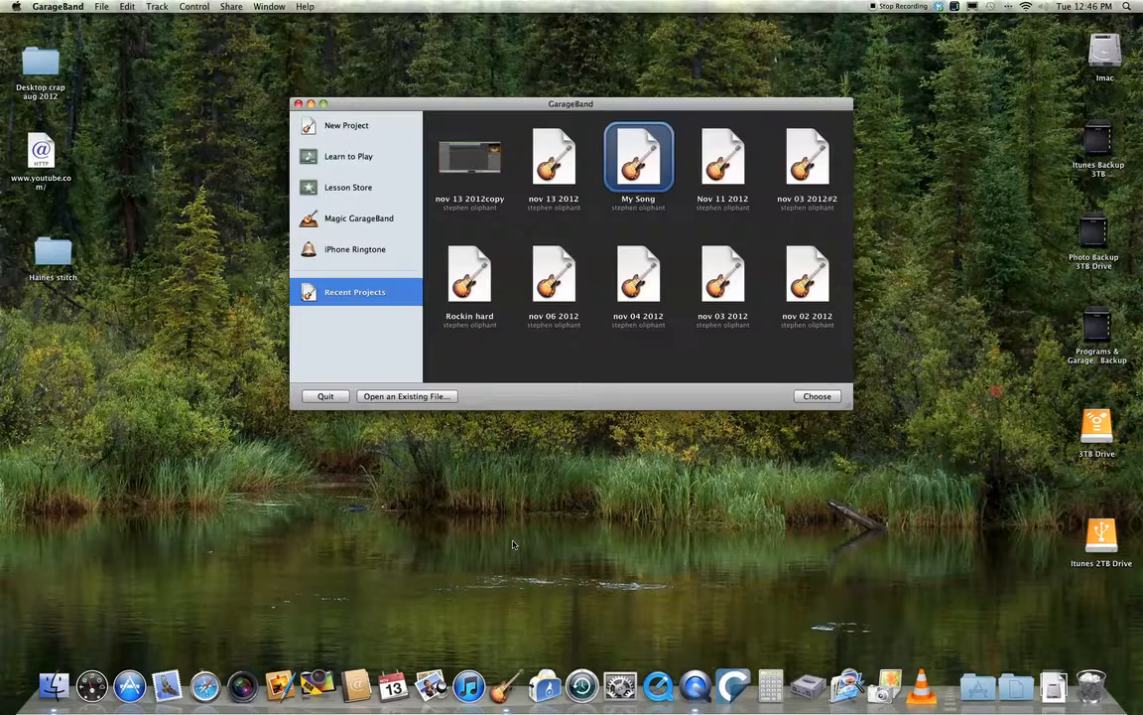
- Create a new project from the Piano template, named "Nov 13 2012#2", saved on the Desktop
click(337, 126)
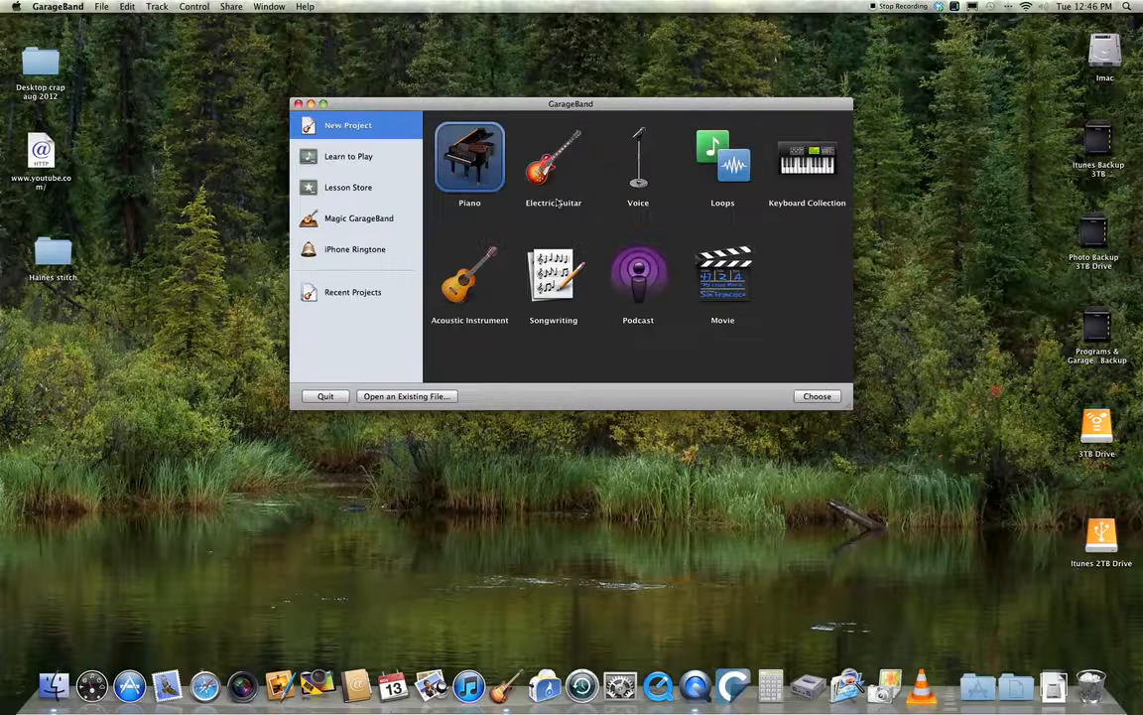
click(816, 396)
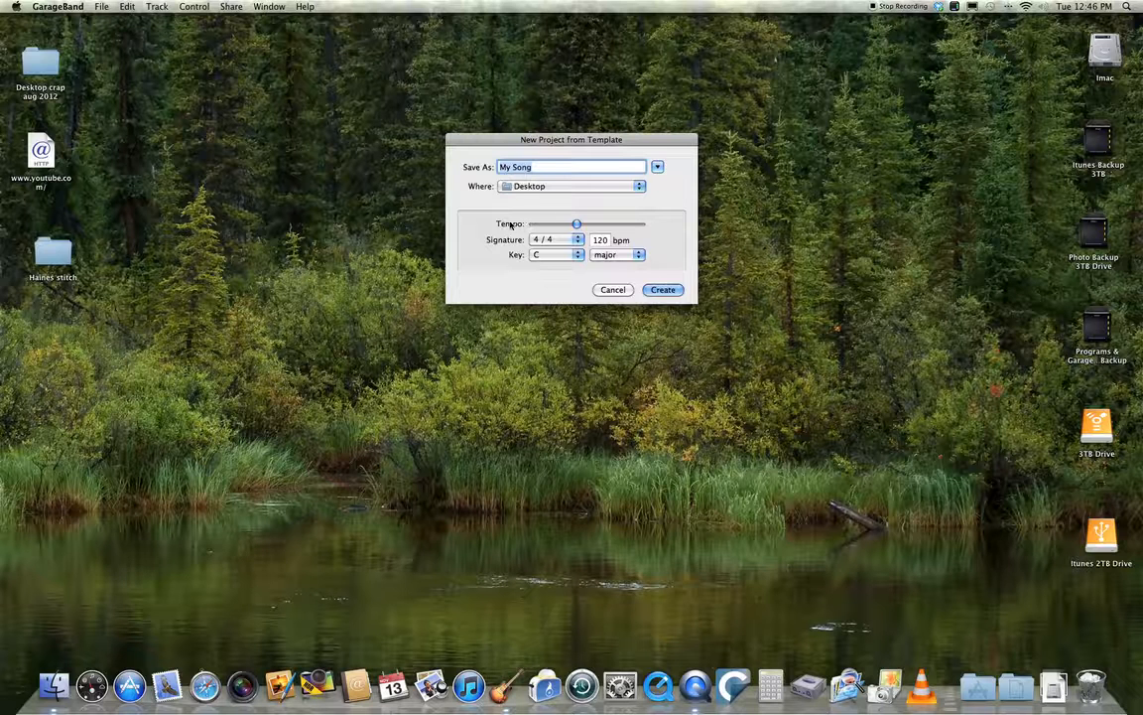
text(Nov 13 2012#2)
click(663, 290)
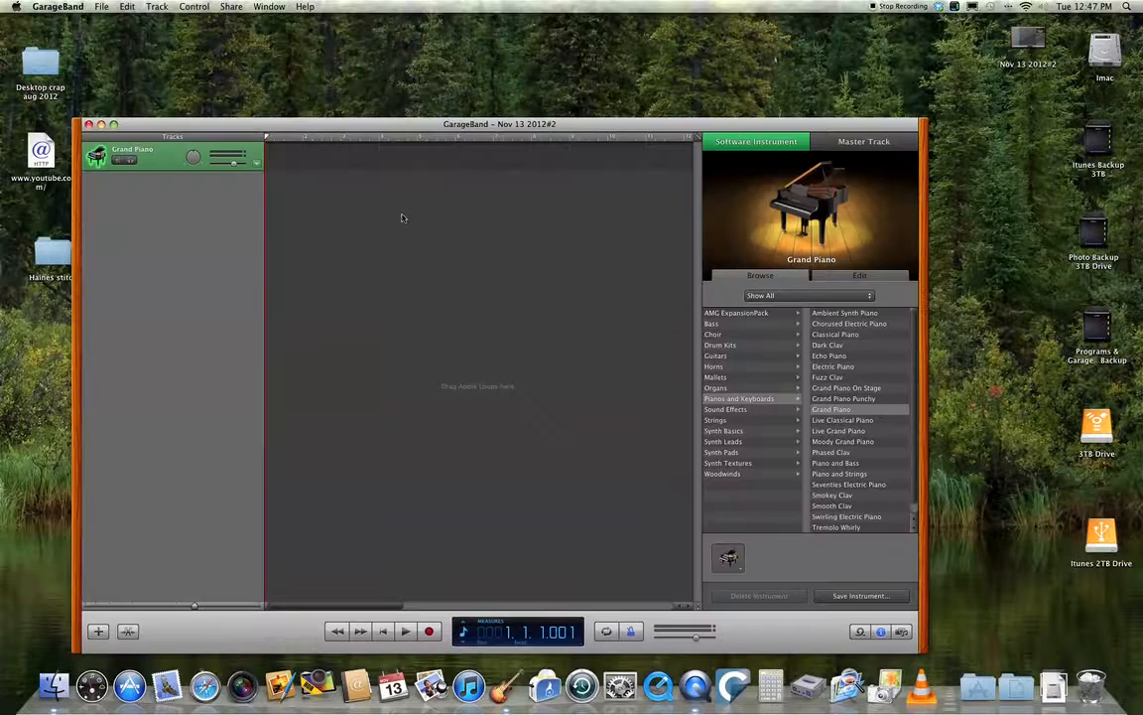
- Save a copy of the project as "Nov 13 2012#2" in the GarageBand folder
drag(281, 127, 298, 60)
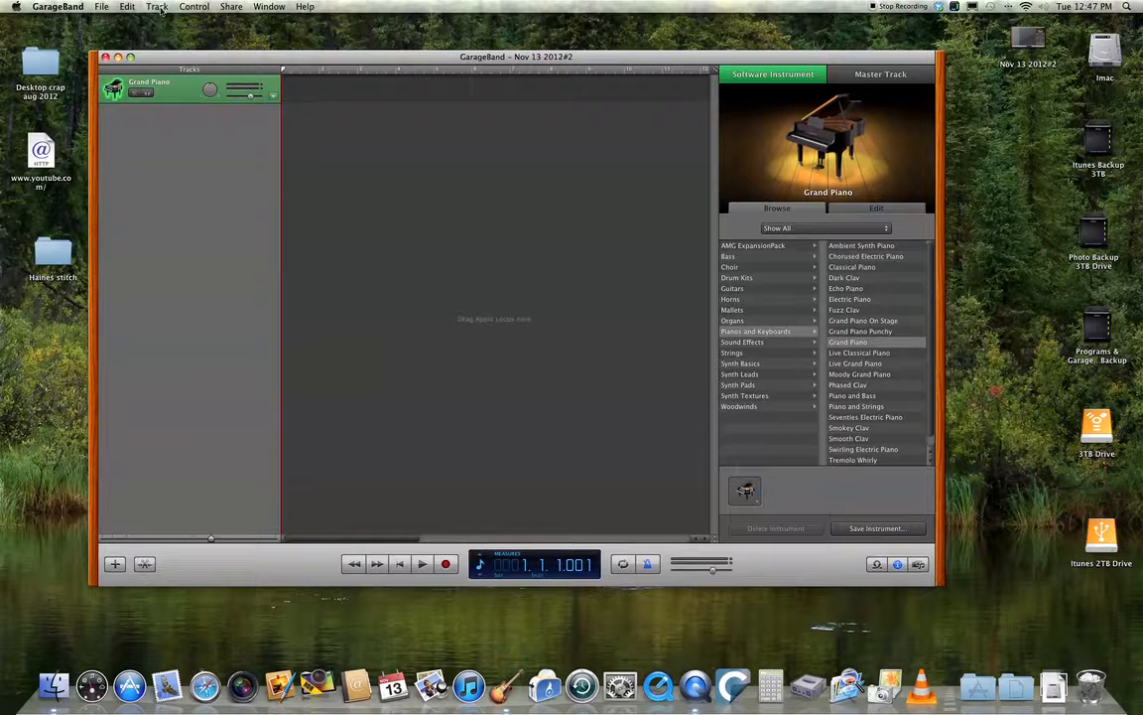
click(101, 7)
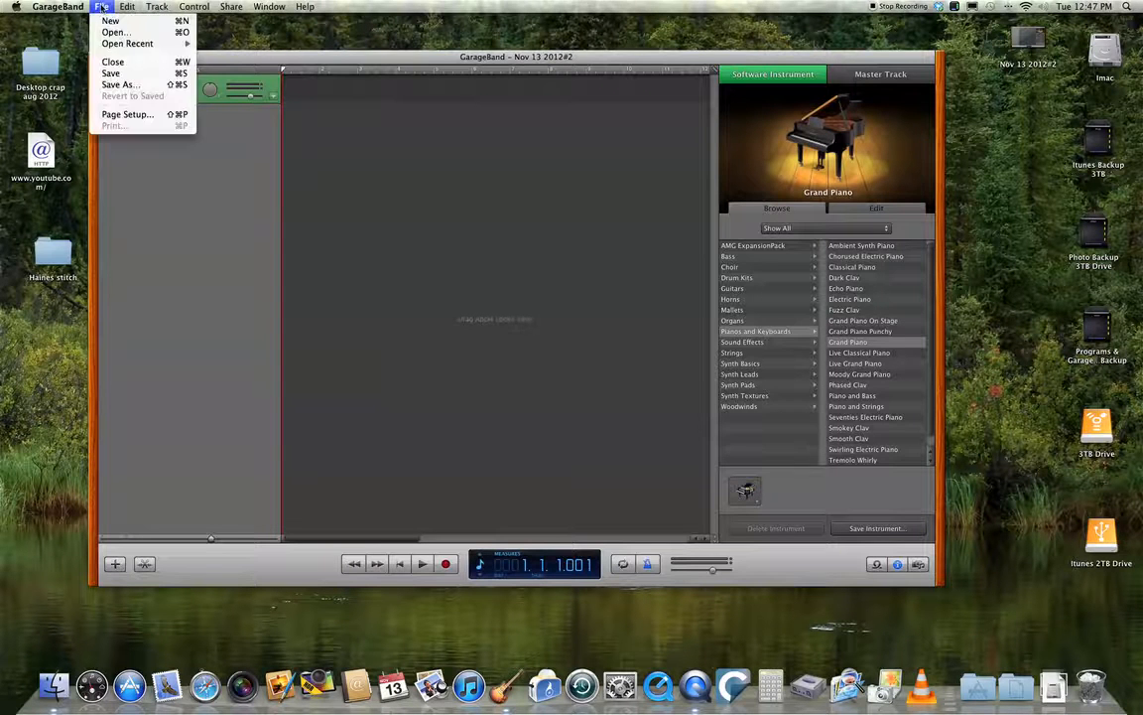
click(117, 85)
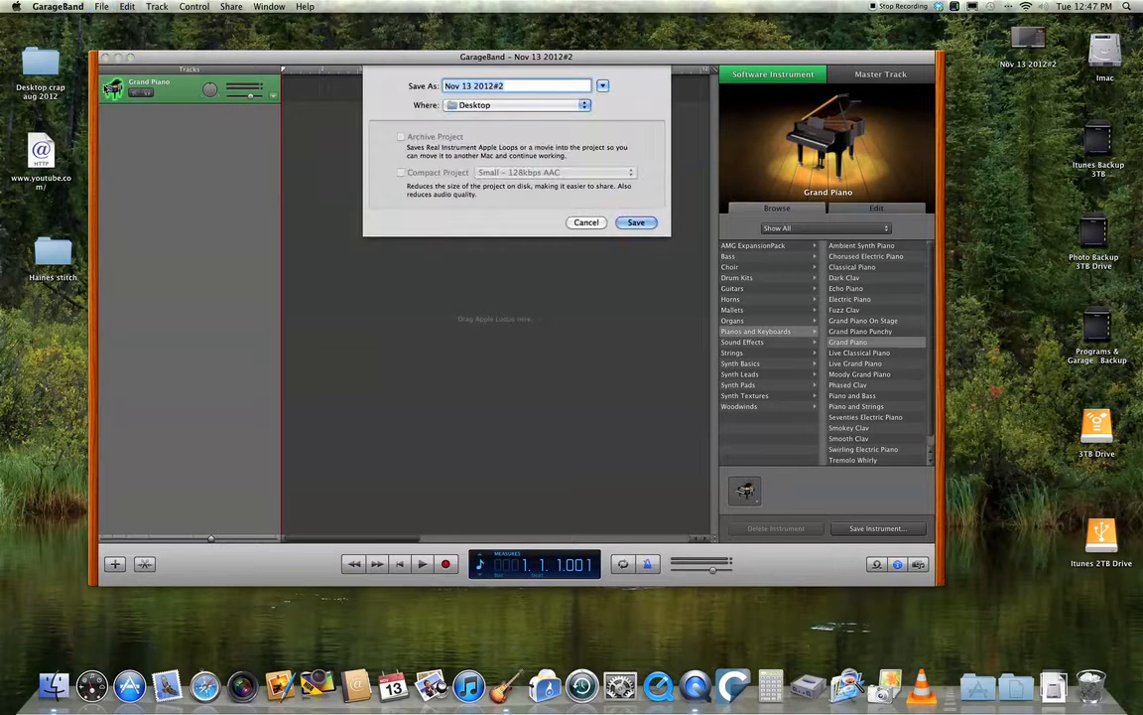
click(586, 107)
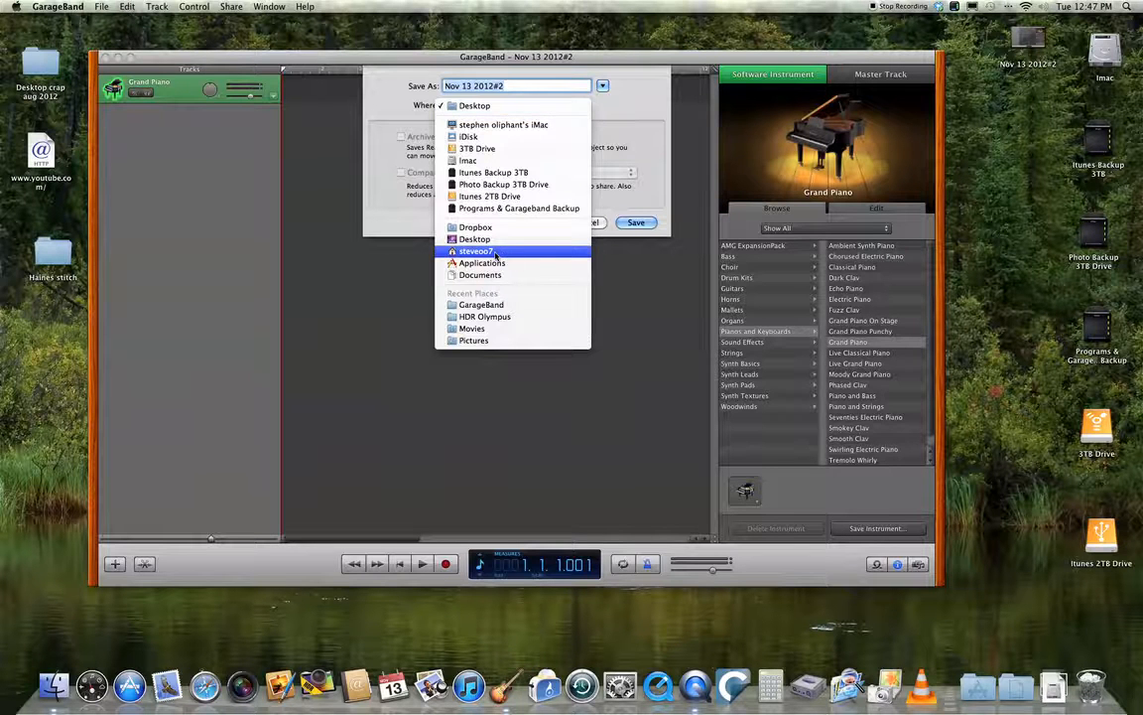
click(481, 305)
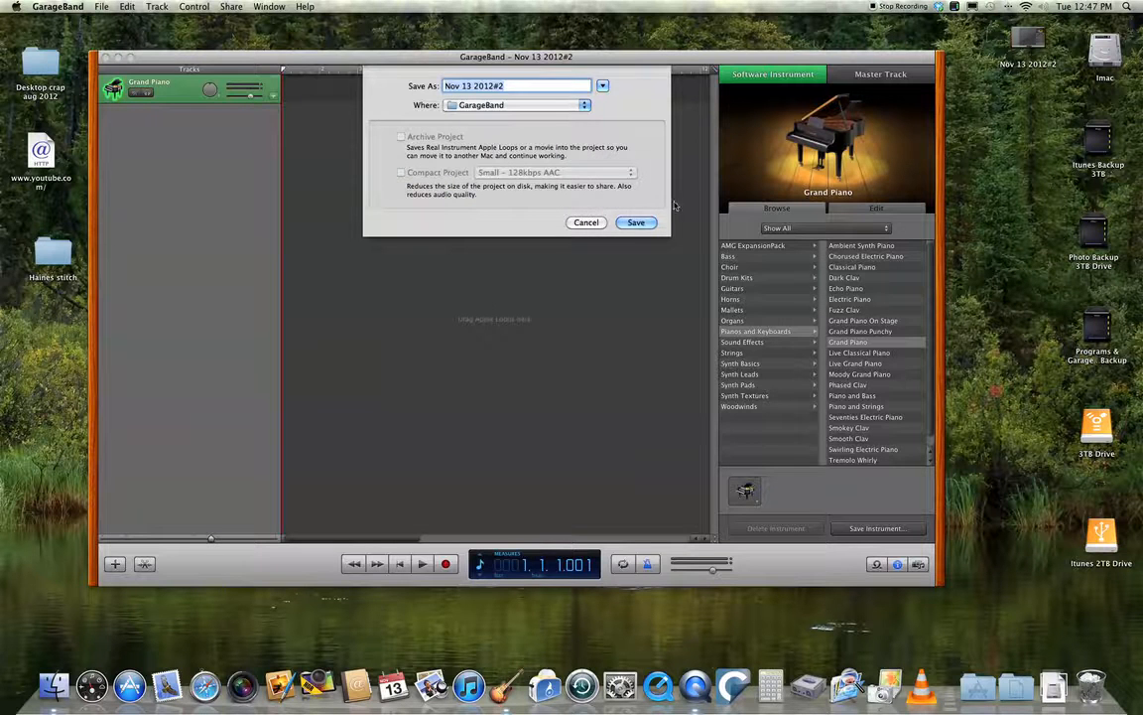
click(636, 222)
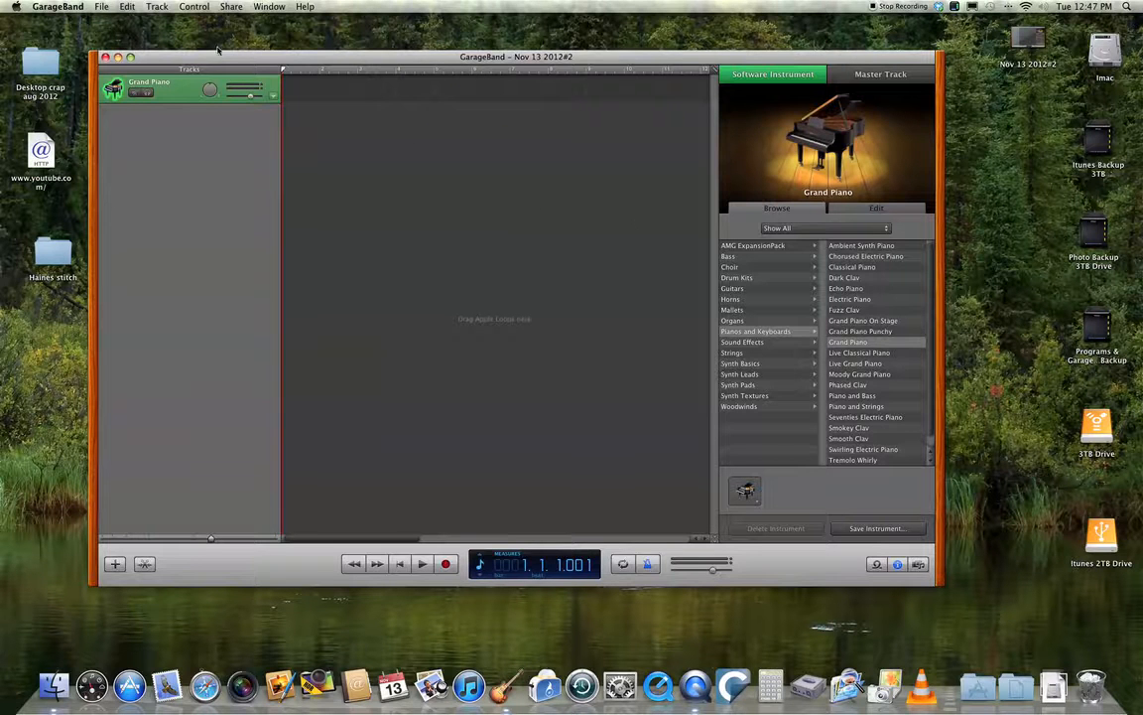
- Add a new Electric Guitar track below the Grand Piano track
drag(221, 57, 133, 15)
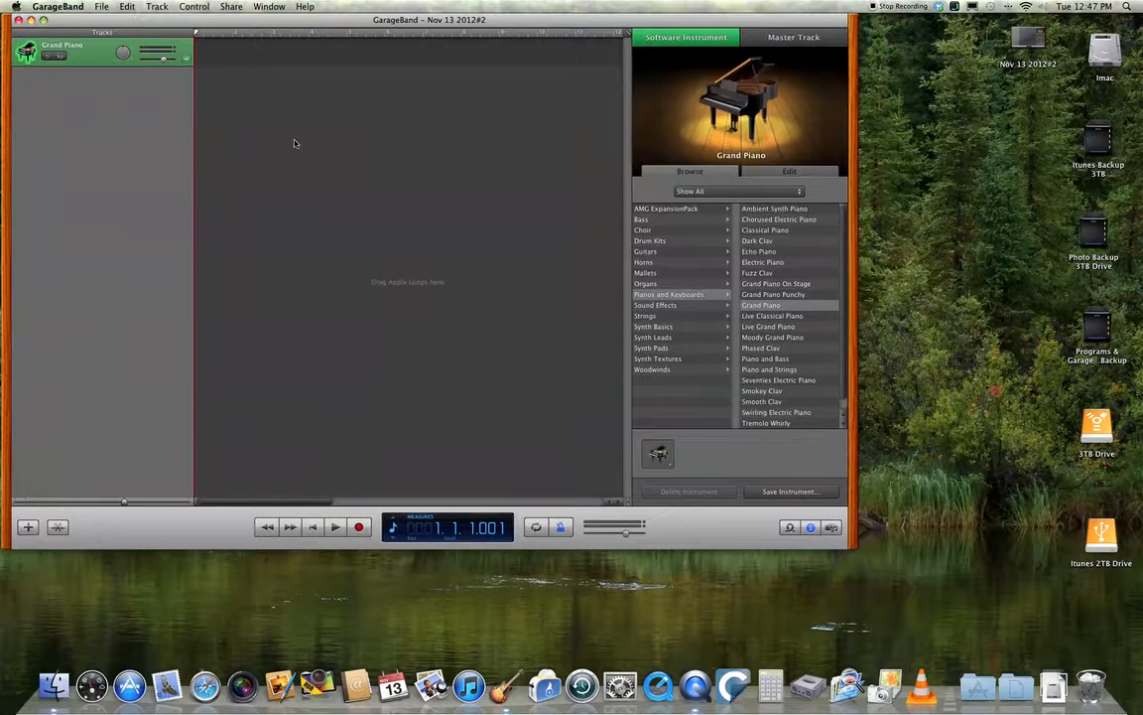
click(156, 7)
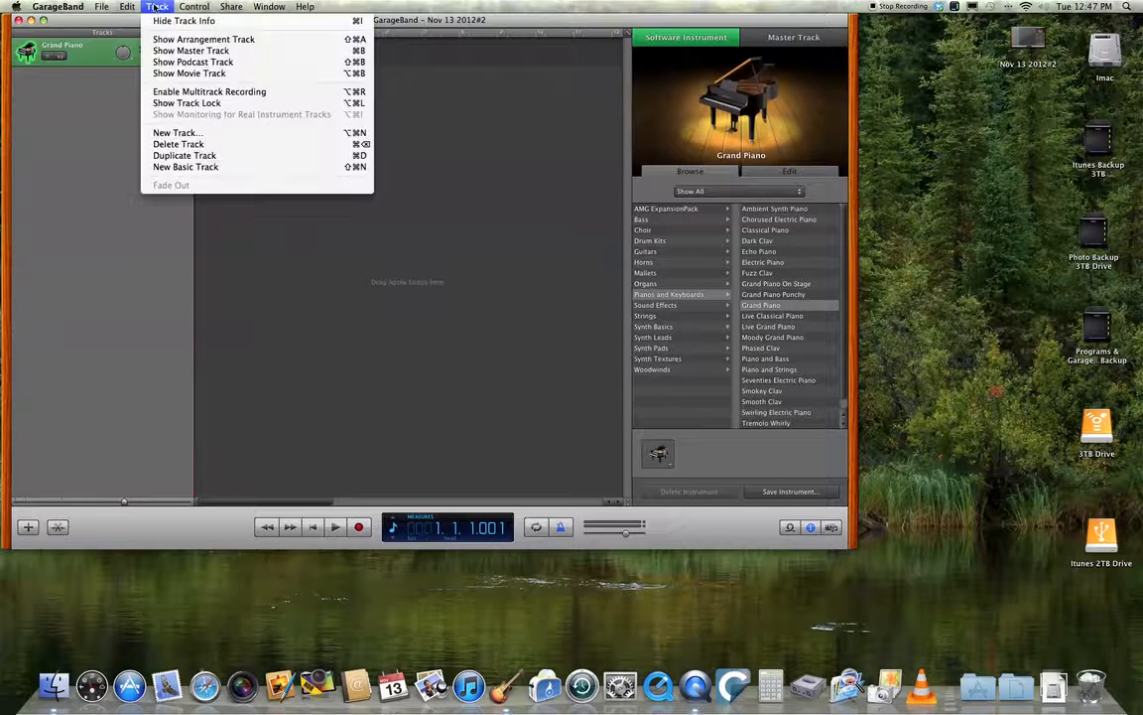
click(161, 132)
click(507, 131)
click(618, 217)
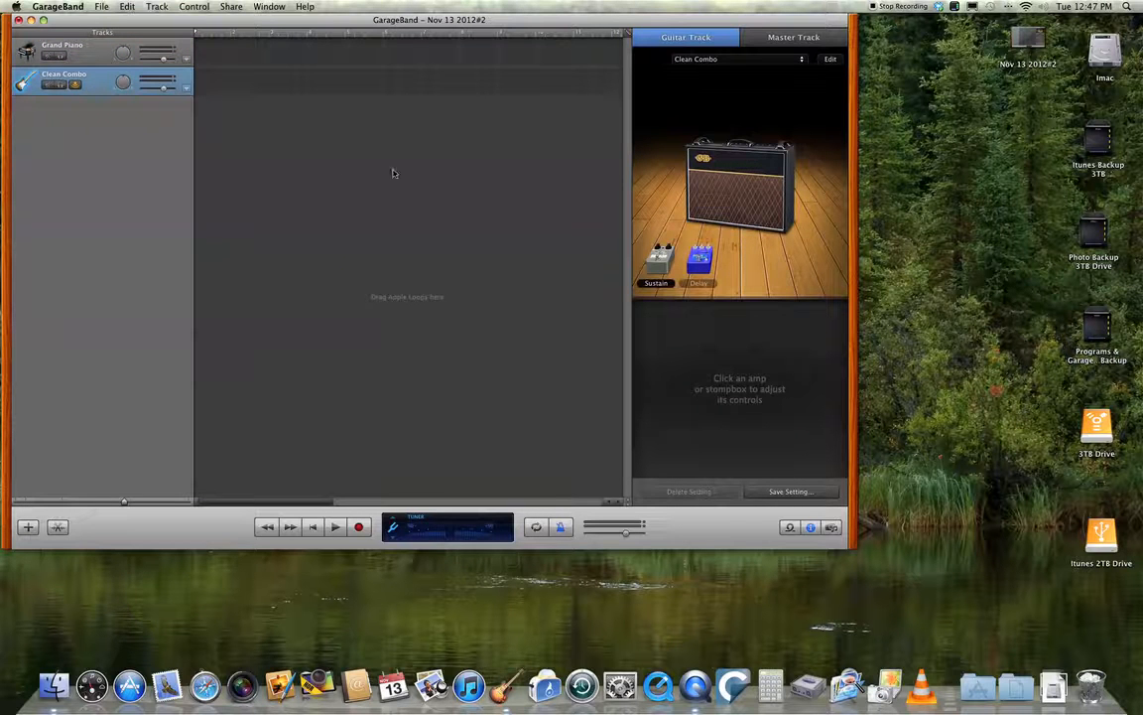
- Select Mono 1 (Onyx-i (3109)) as the guitar track's input source and On (no feedback protection) as its monitor setting
click(393, 528)
click(394, 533)
click(759, 169)
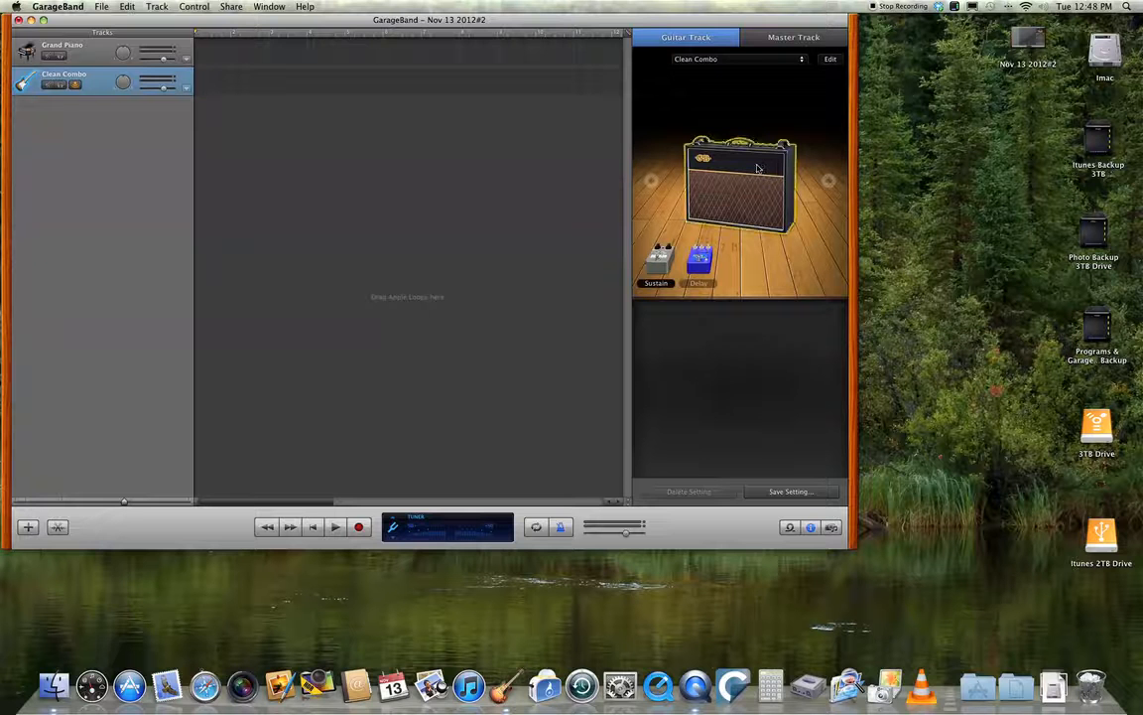
click(757, 168)
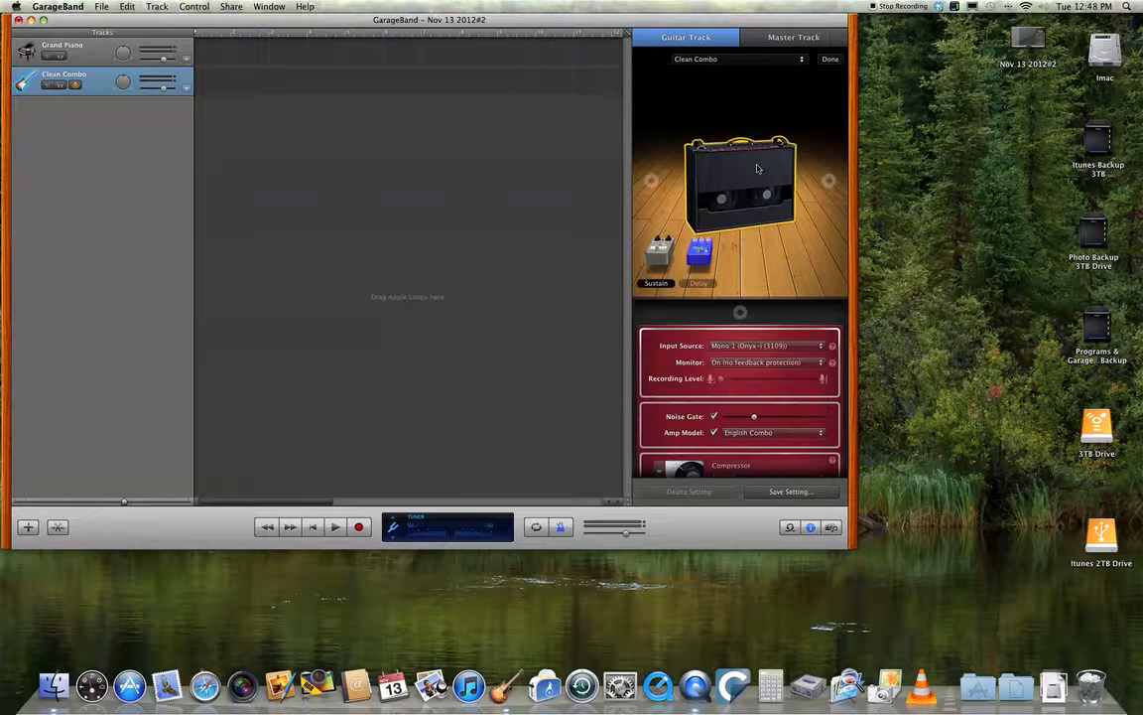
click(821, 346)
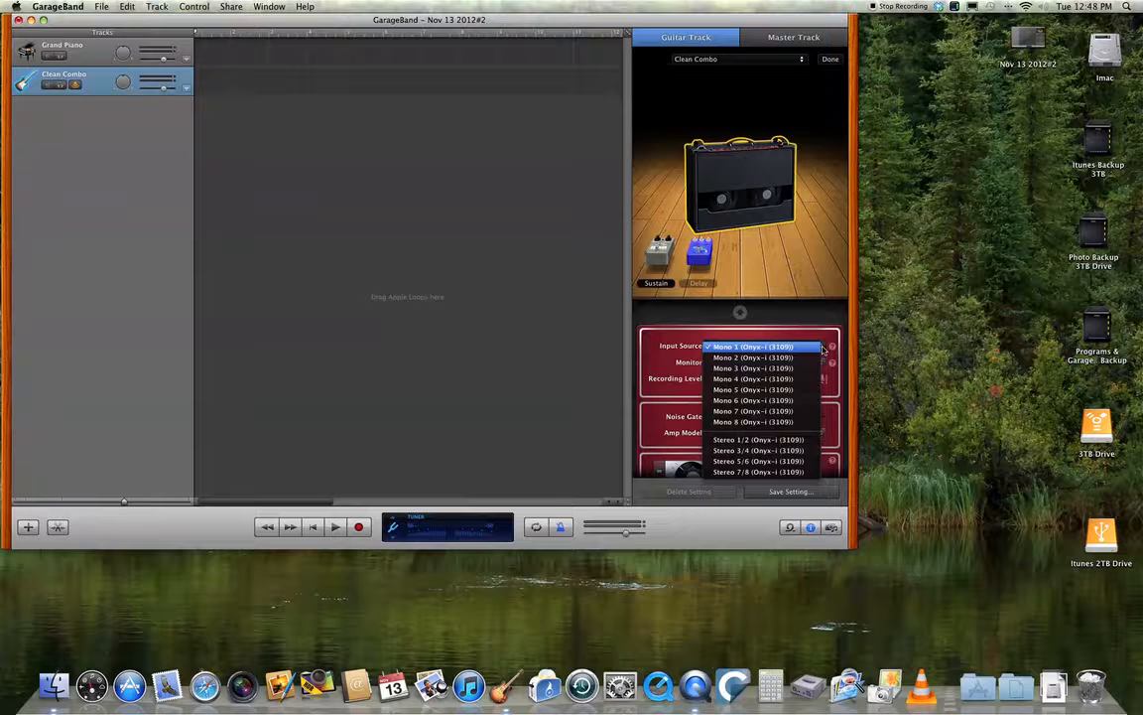
click(823, 347)
click(820, 363)
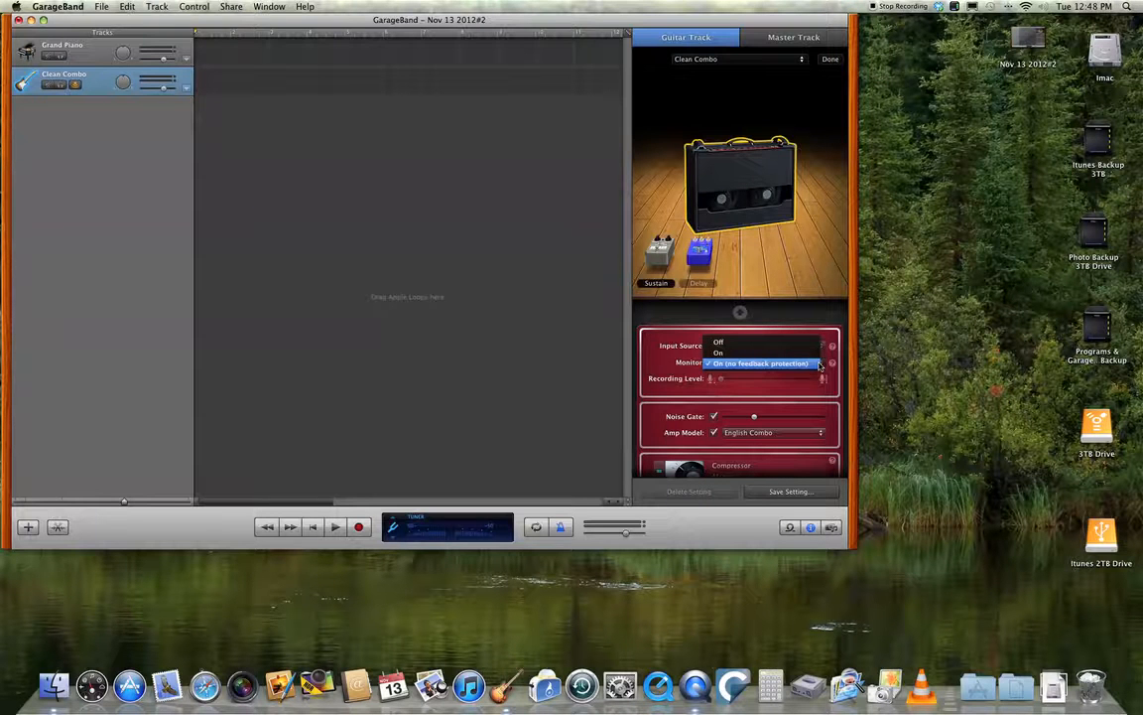
click(820, 364)
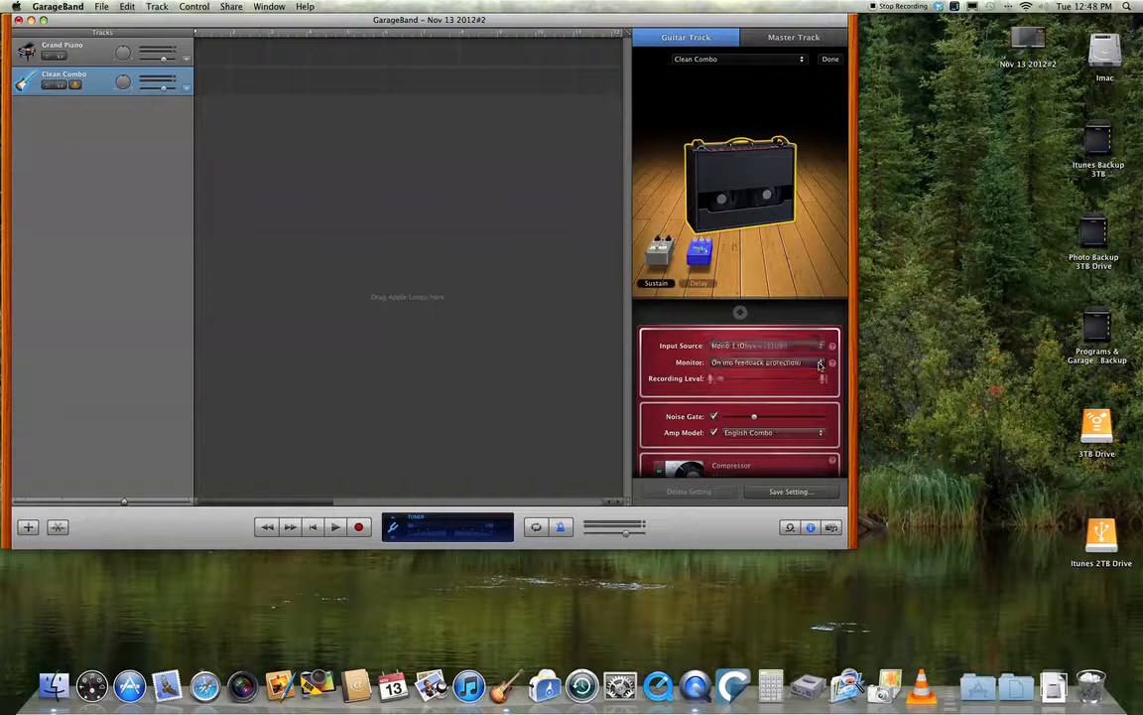
click(754, 164)
- Add a second Electric Guitar track to the project
click(159, 7)
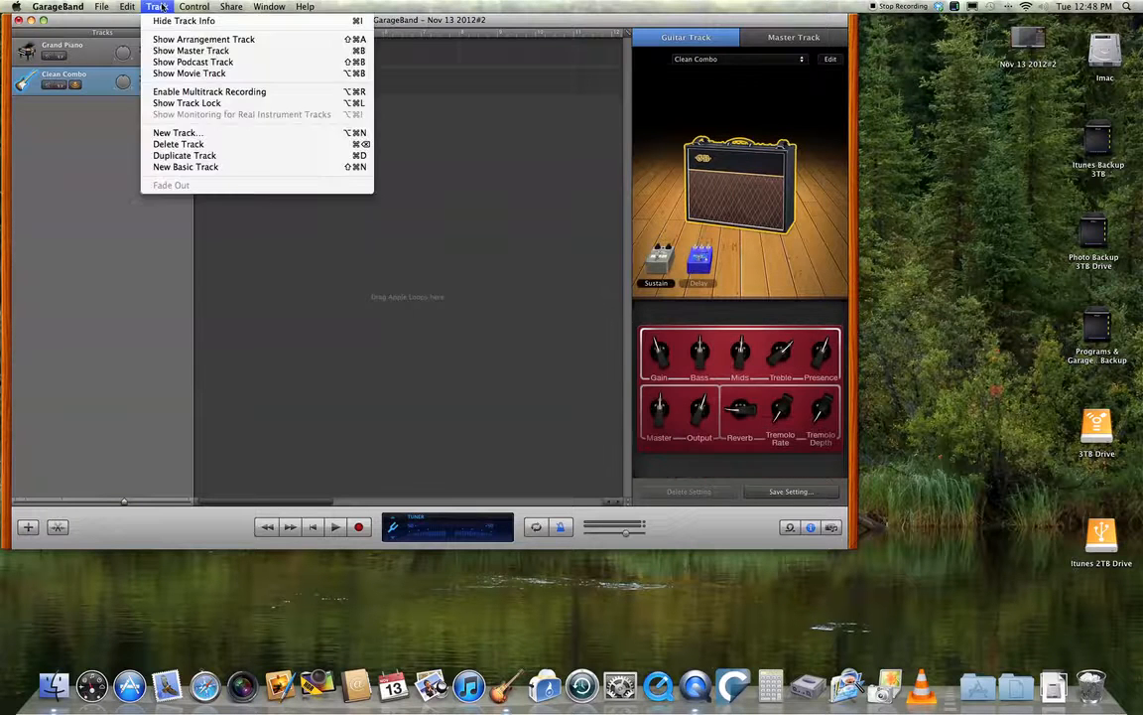
click(171, 132)
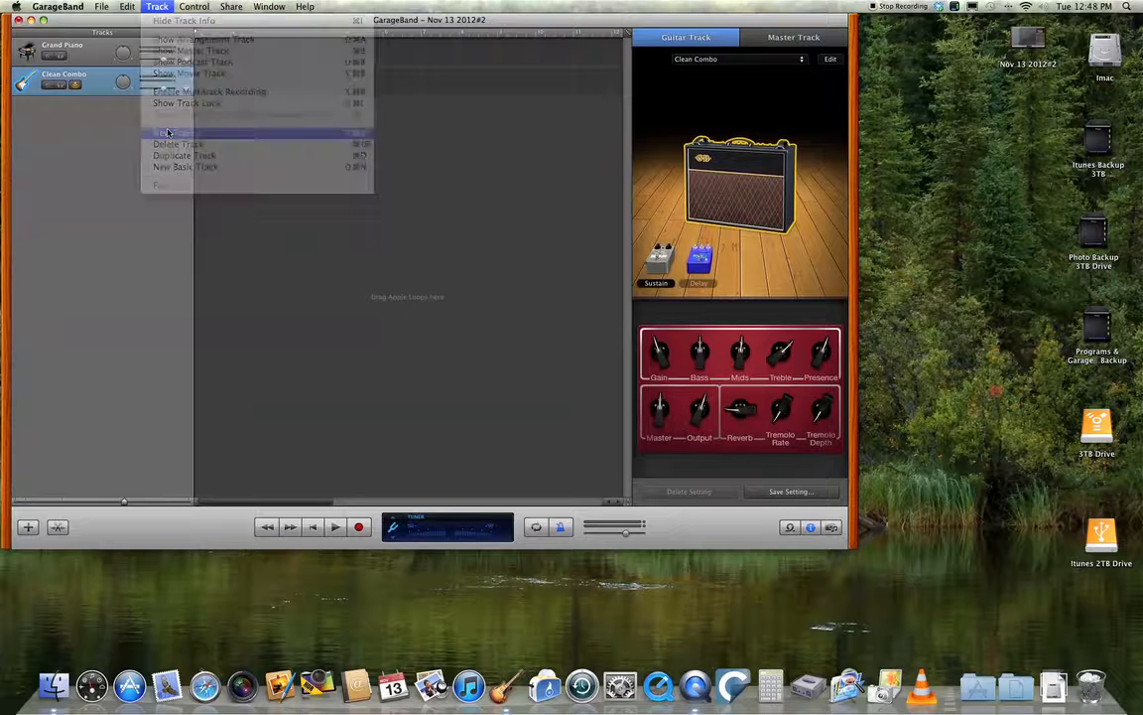
click(616, 217)
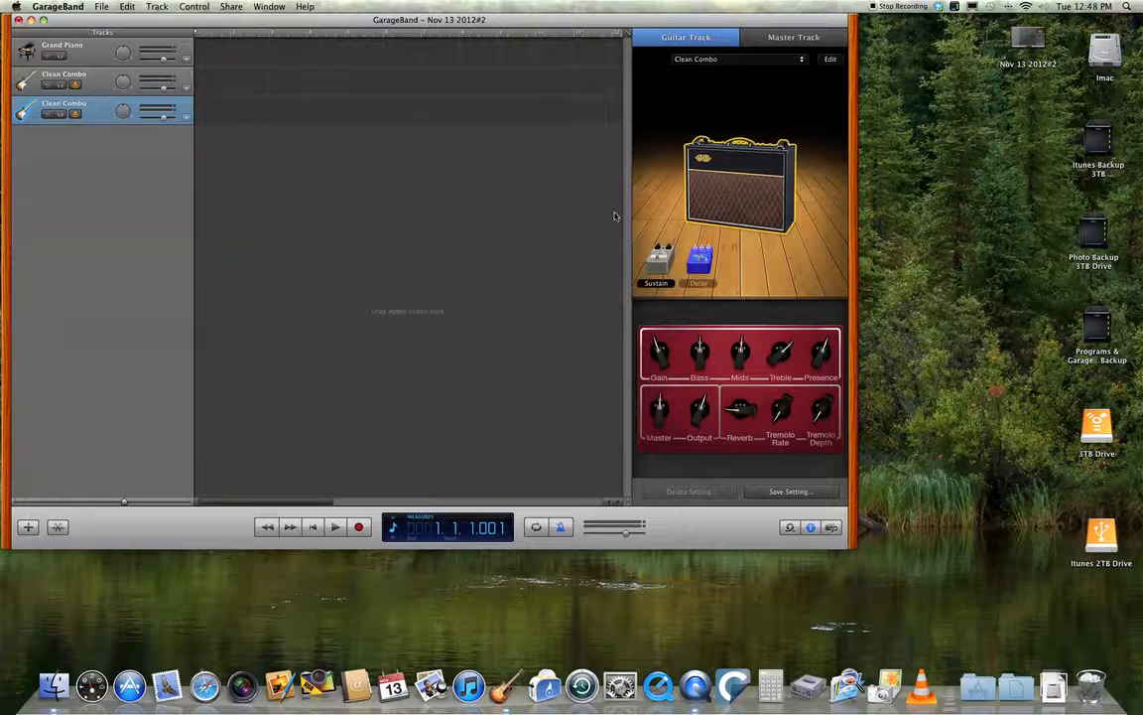
- Set the second guitar track's input source to Mono 2 (Onyx-i (3109)) in its amp settings
click(749, 178)
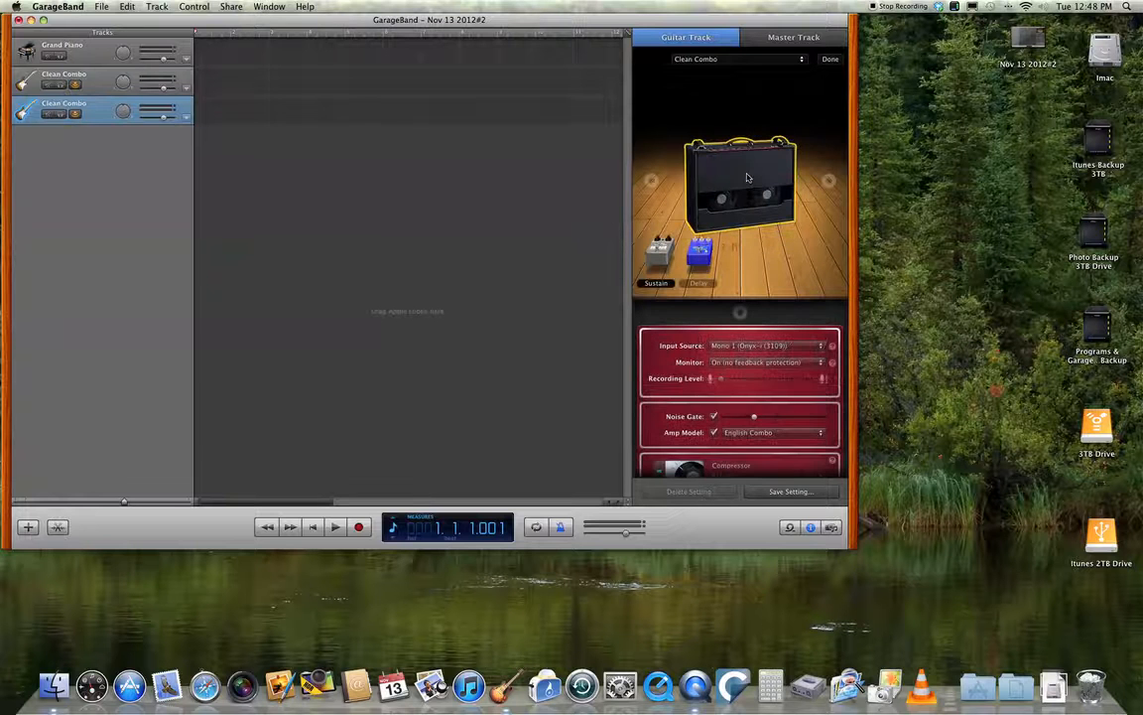
click(820, 346)
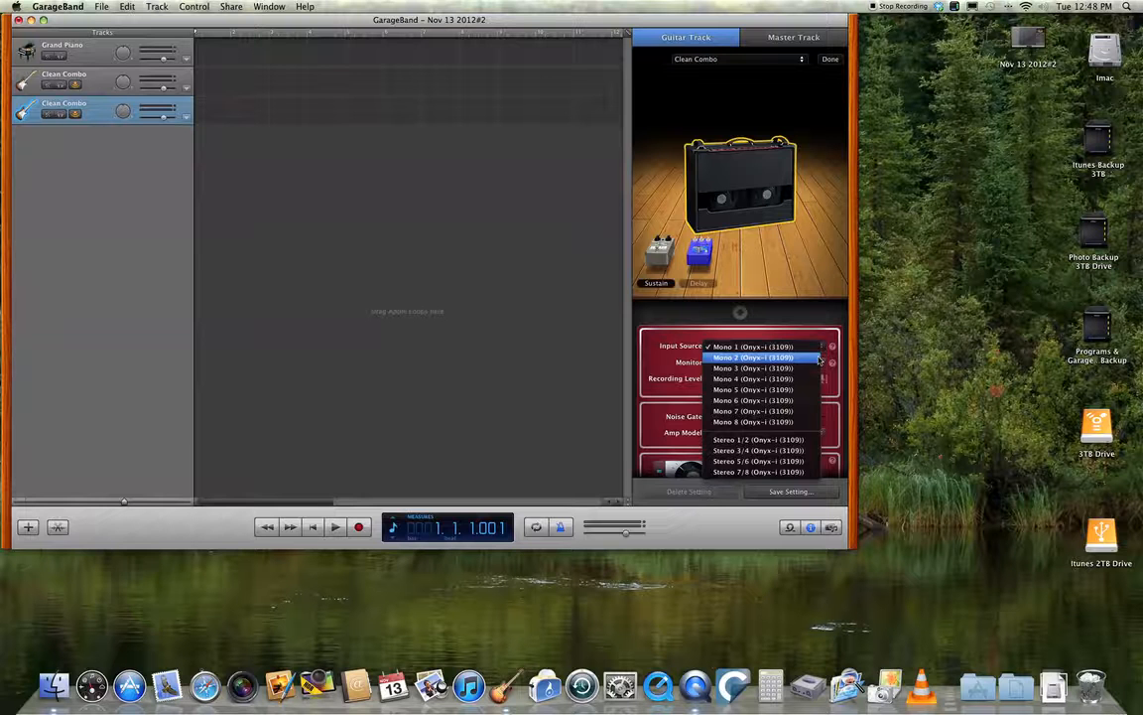
click(818, 358)
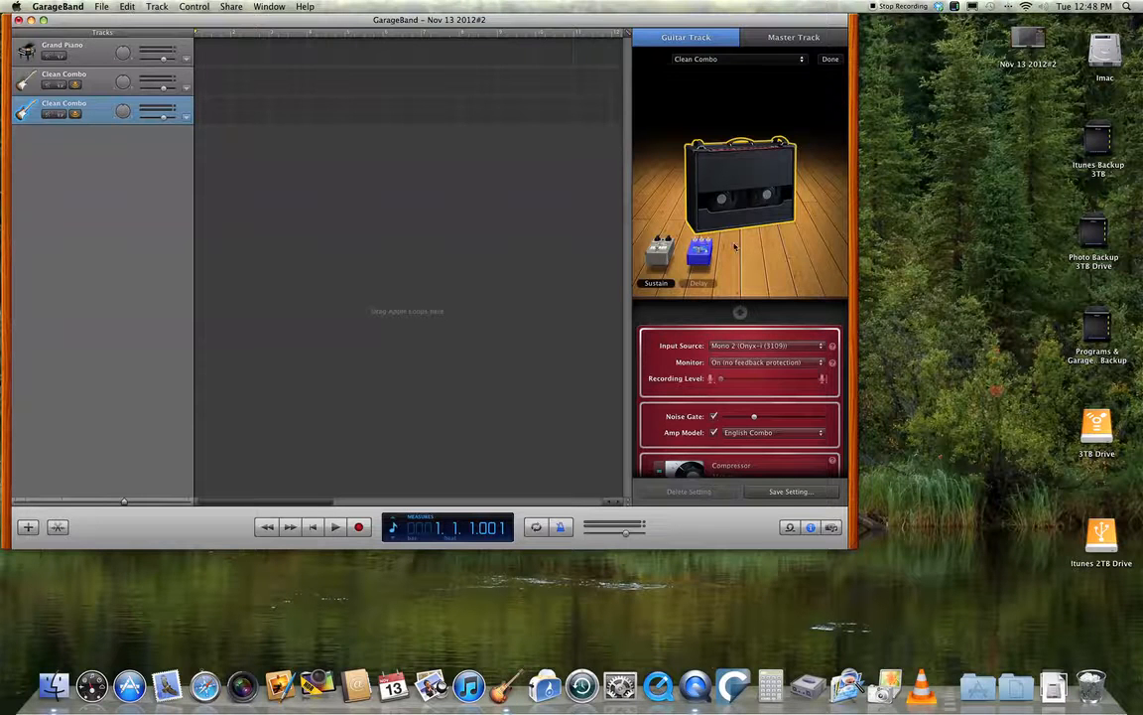
click(739, 178)
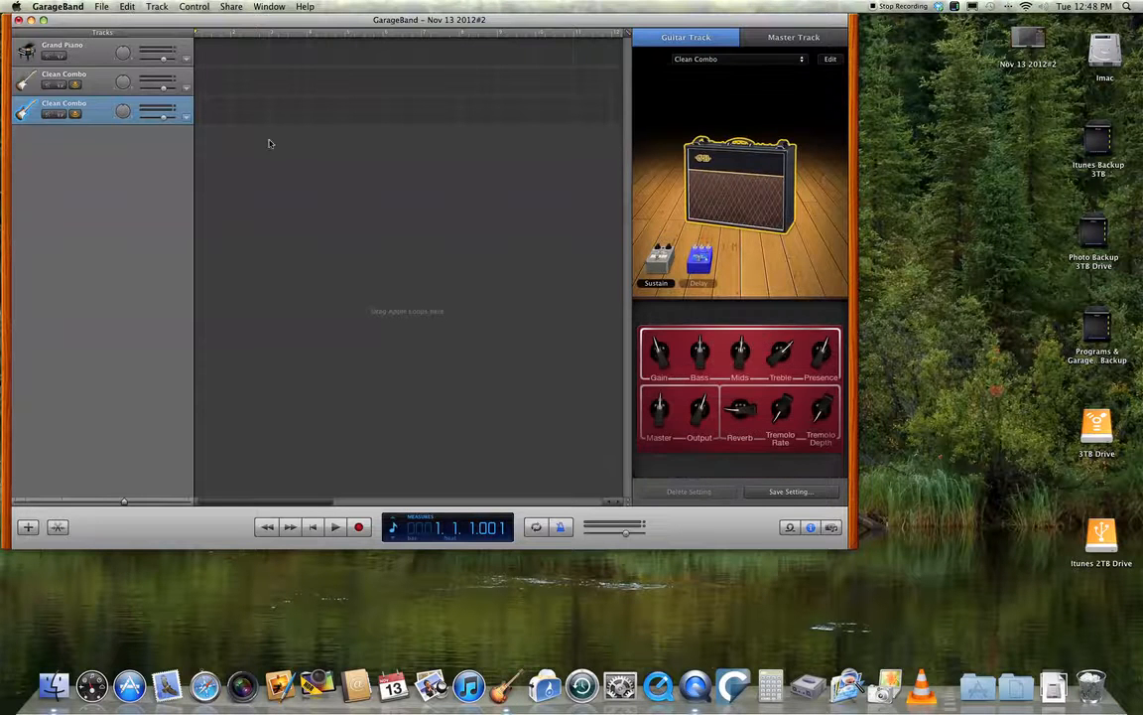
- Add a Real Instrument track without effects and rename it "Ipad2"
click(150, 6)
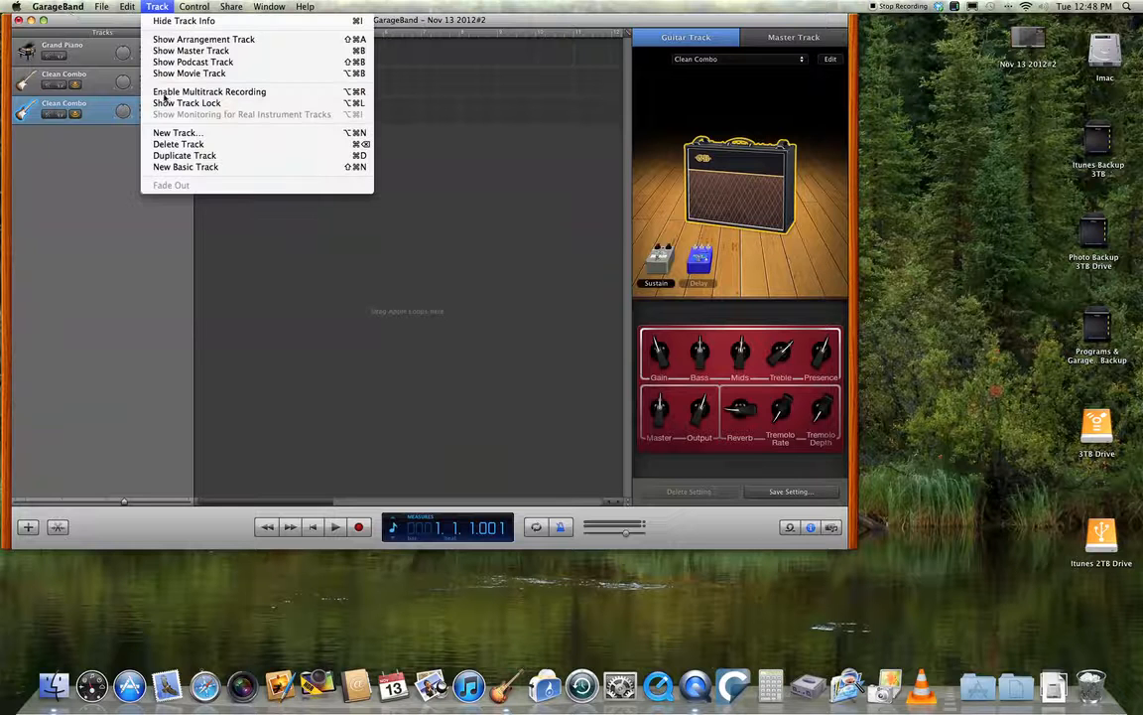
click(165, 133)
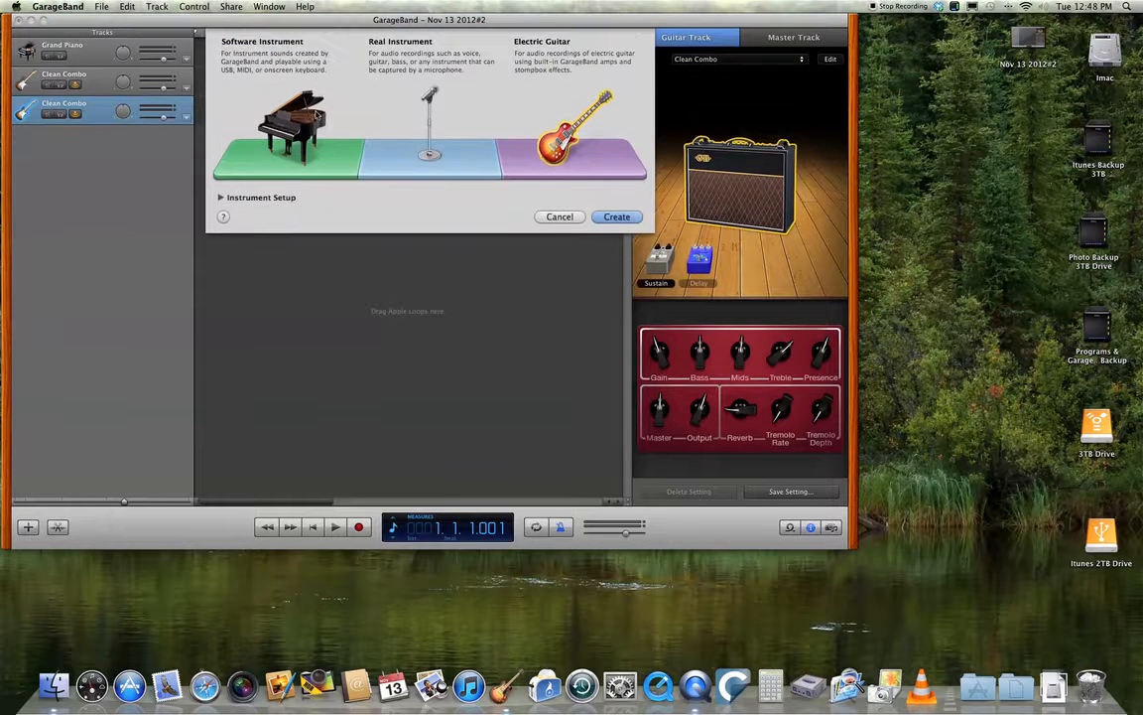
click(428, 139)
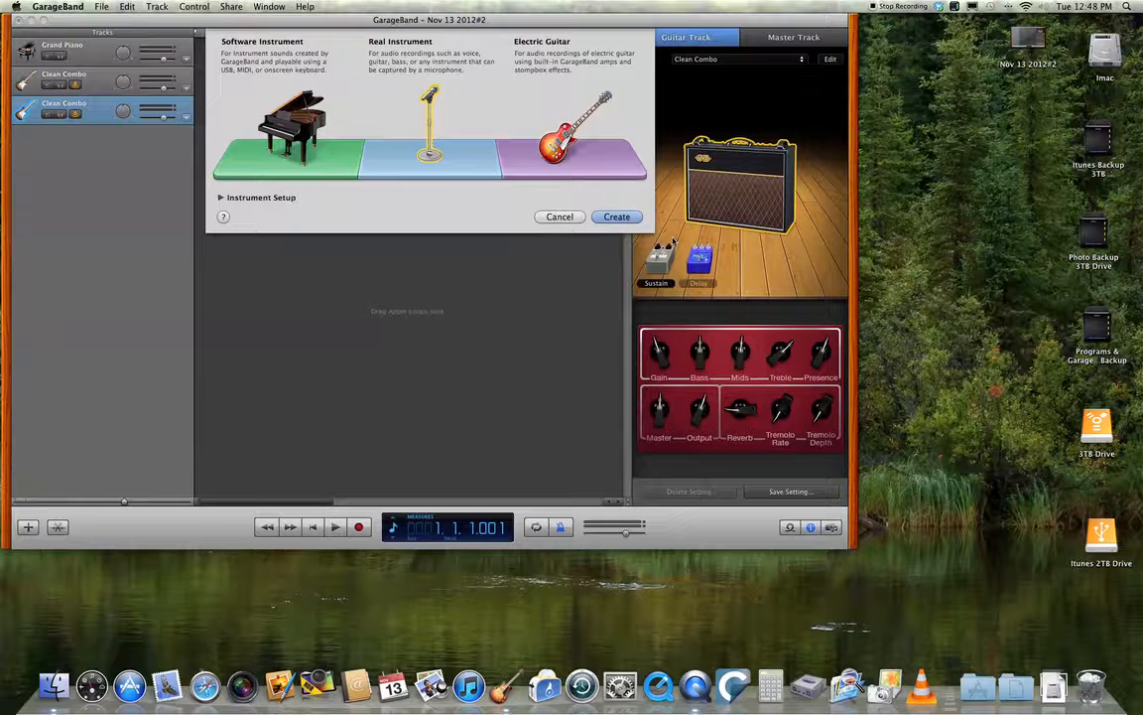
click(628, 220)
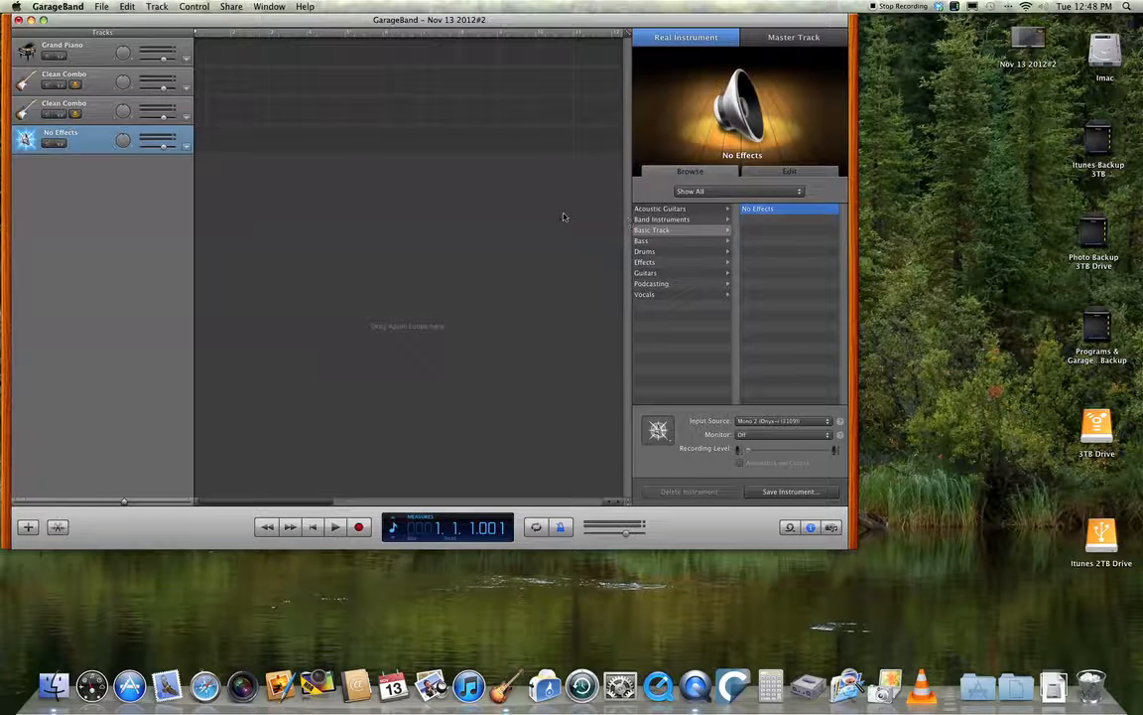
double_click(61, 132)
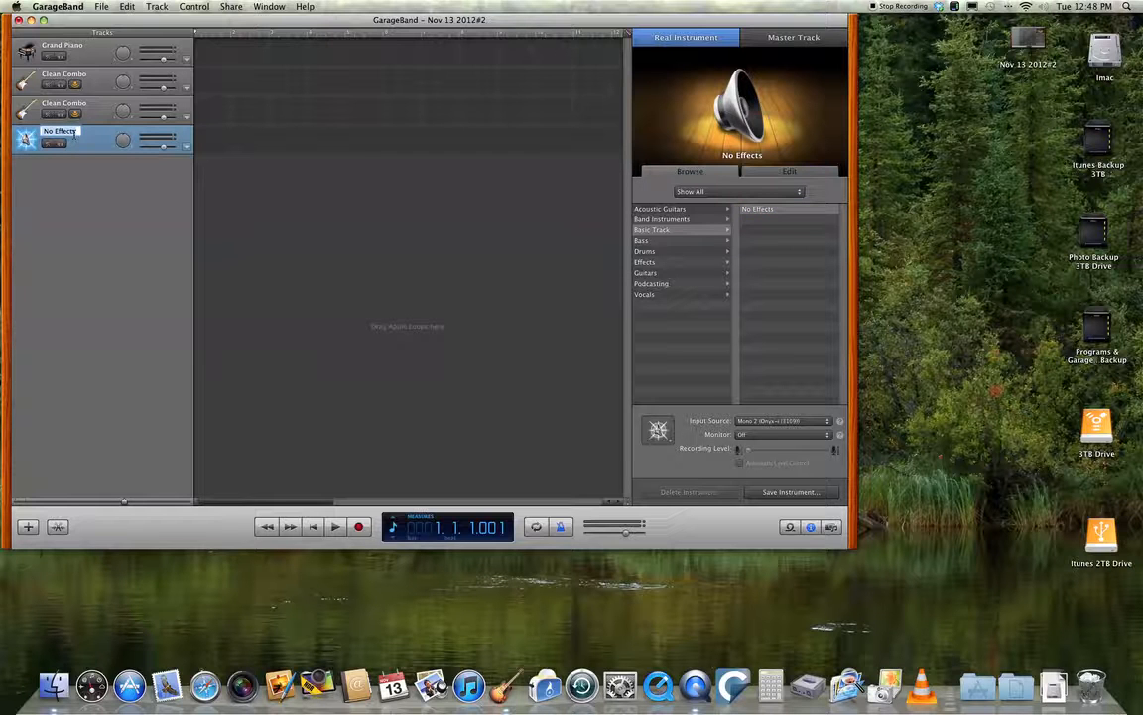
text(ipad2)
key(Return)
- Set the Ipad2 track's input source to Stereo 5/6 (Onyx-i (3109)) and its monitor to On
click(828, 423)
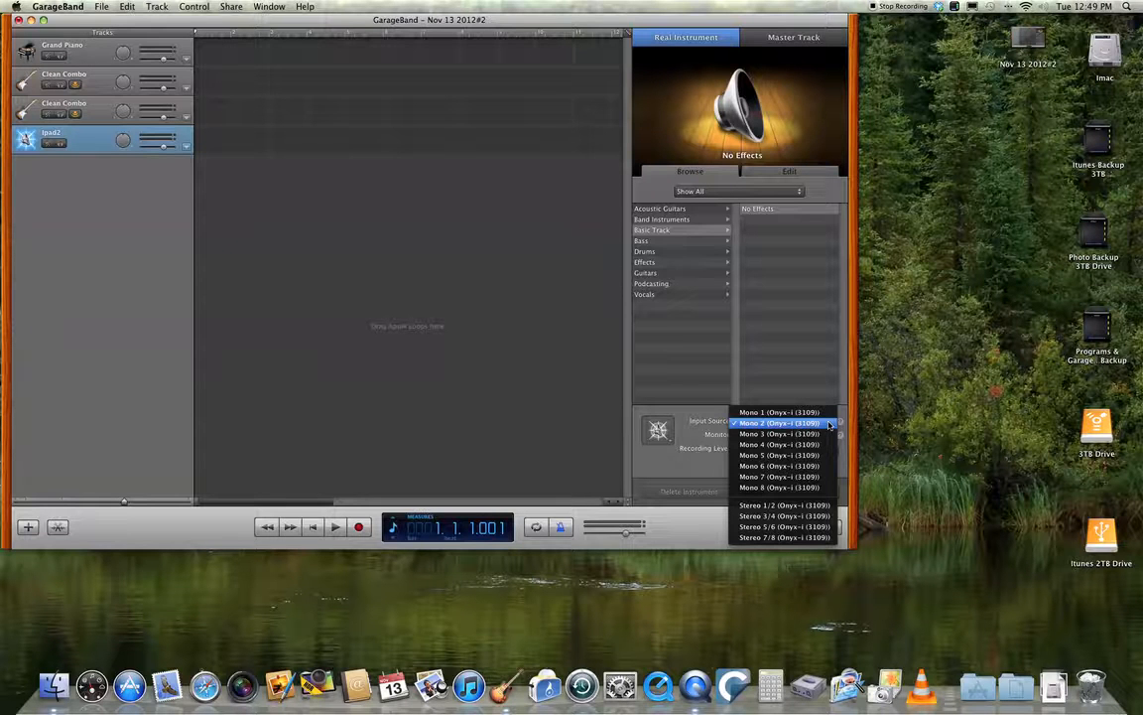
click(824, 527)
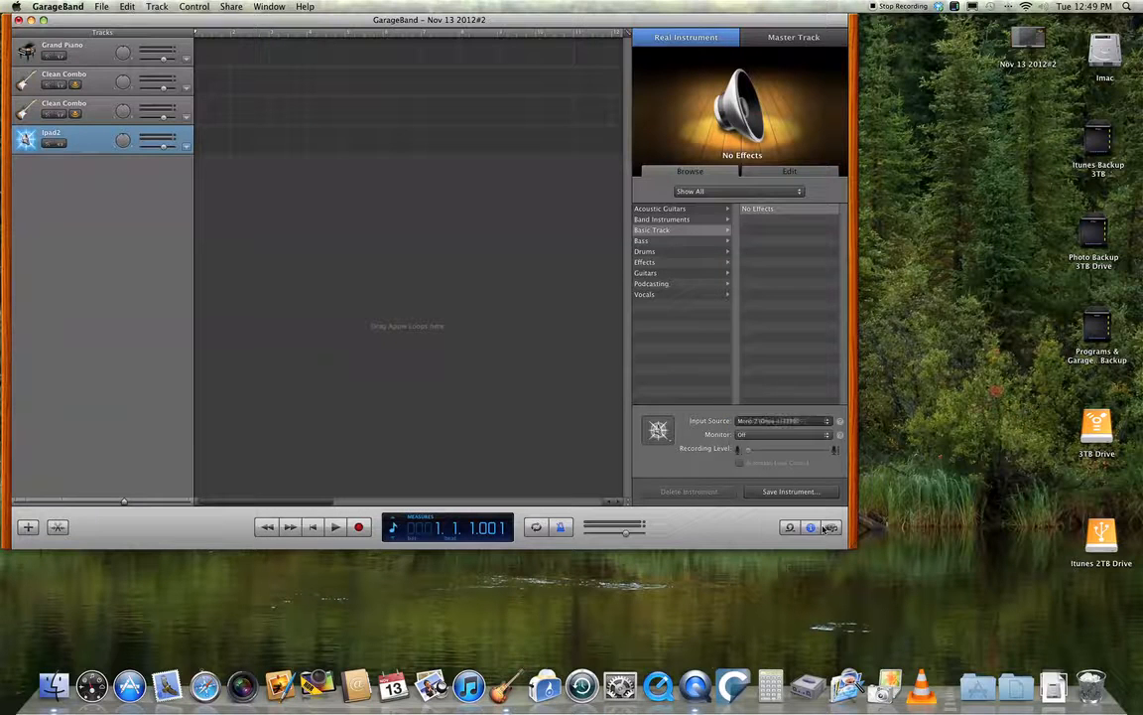
click(826, 437)
click(760, 446)
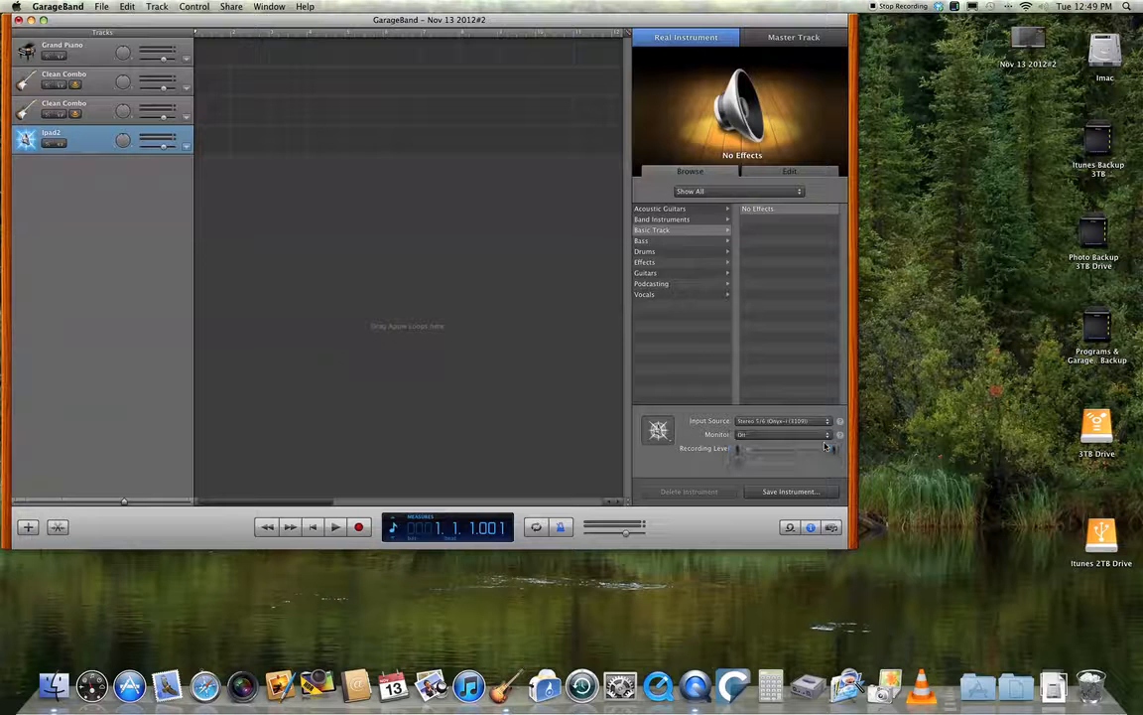
- Add another Real Instrument track below the Ipad2 track
click(156, 7)
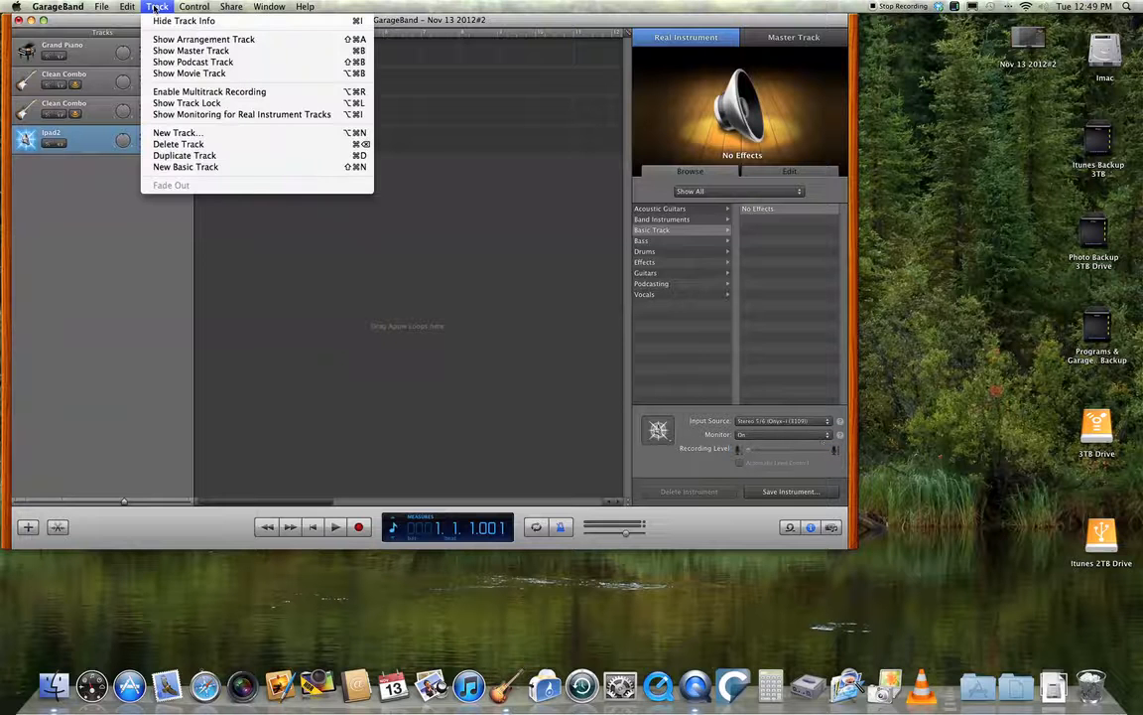
click(168, 133)
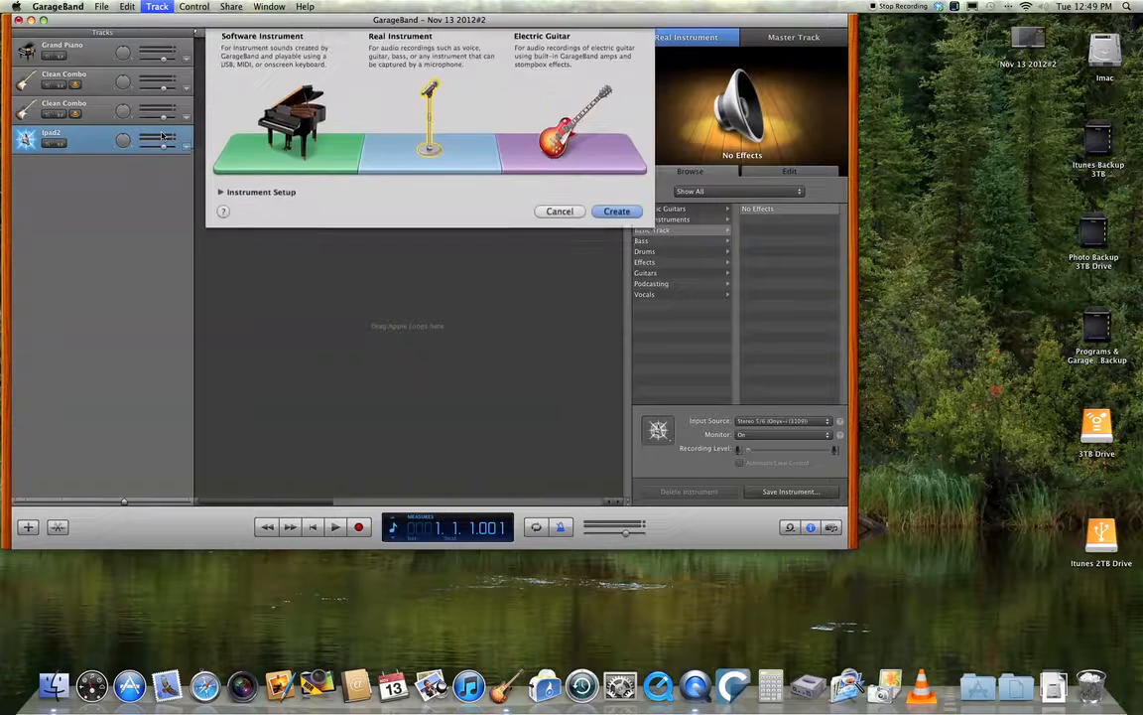
click(633, 216)
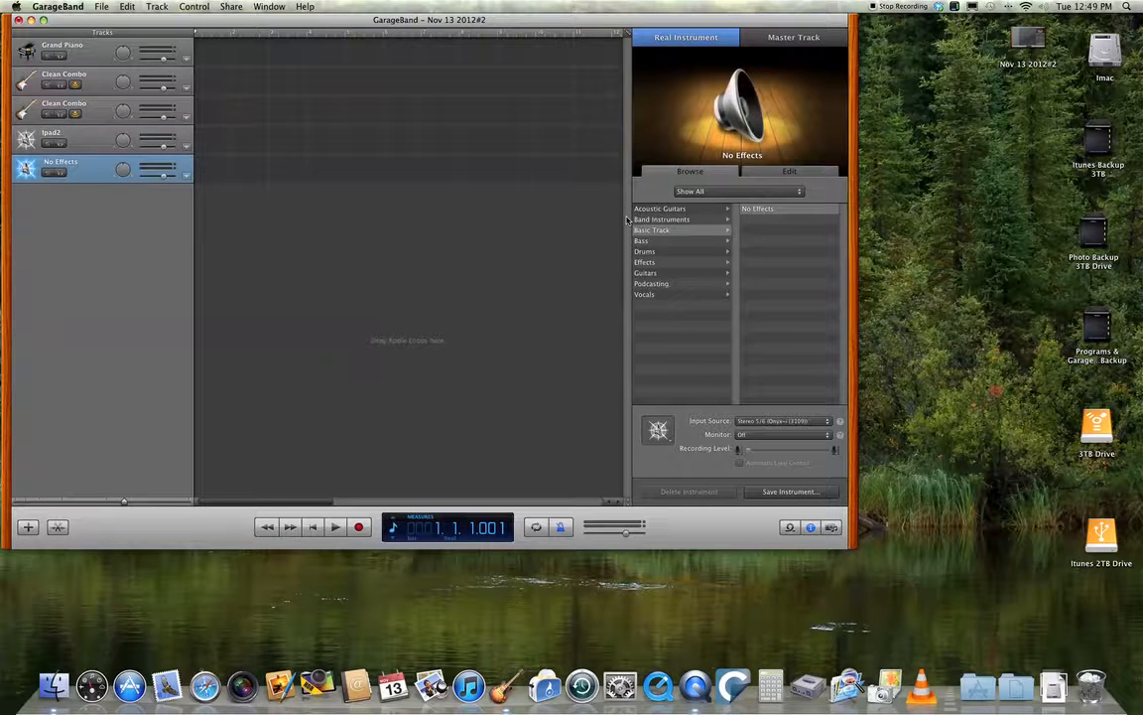
- Rename the newly added Real Instrument track "Shure 58" and give it a microphone icon
double_click(66, 164)
text(Shur)
click(95, 178)
click(658, 430)
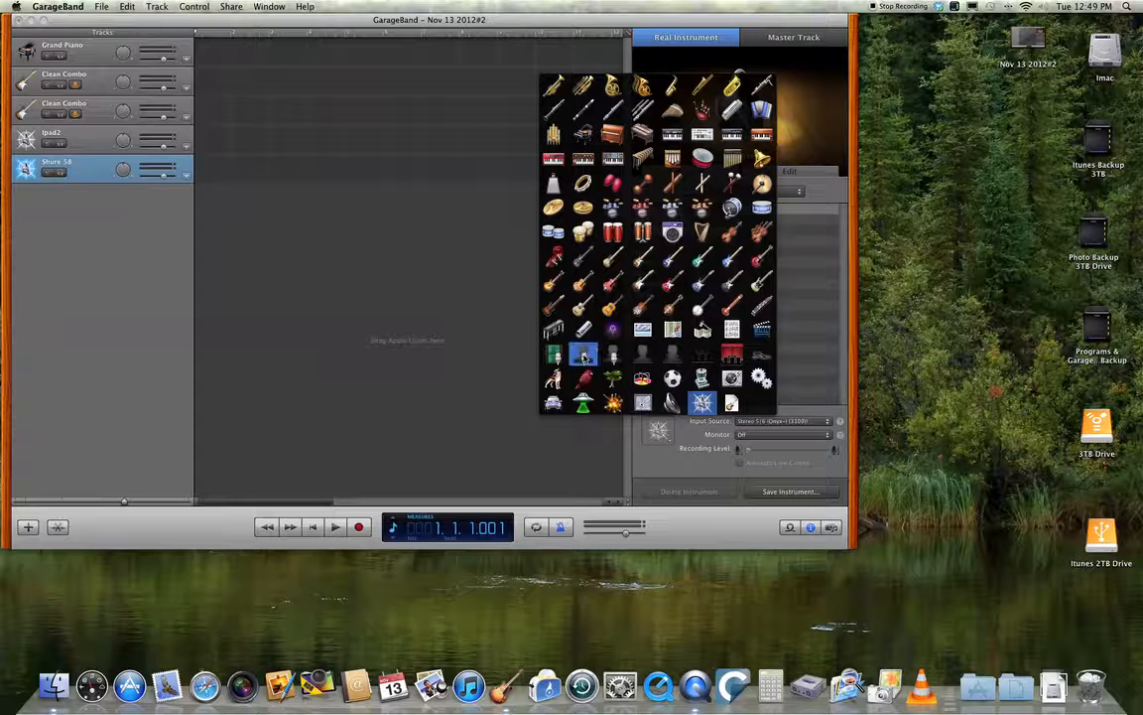
click(583, 357)
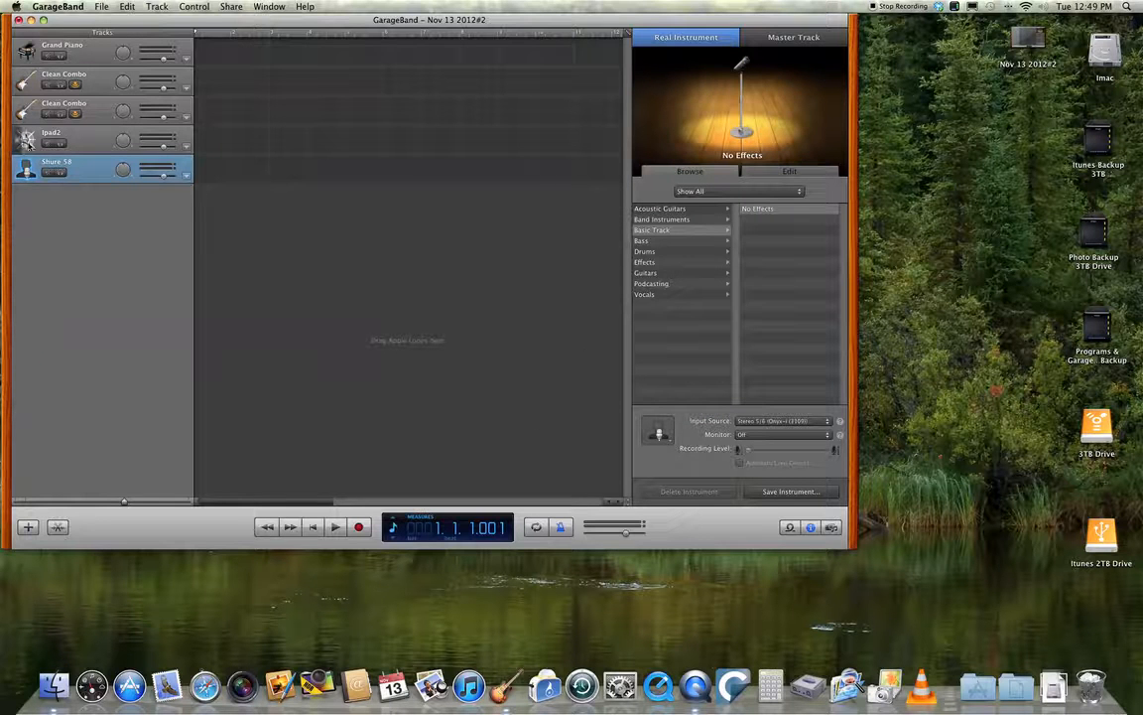
- Change the Ipad2 track's icon to the blue-and-white audio region picture
click(28, 140)
click(658, 429)
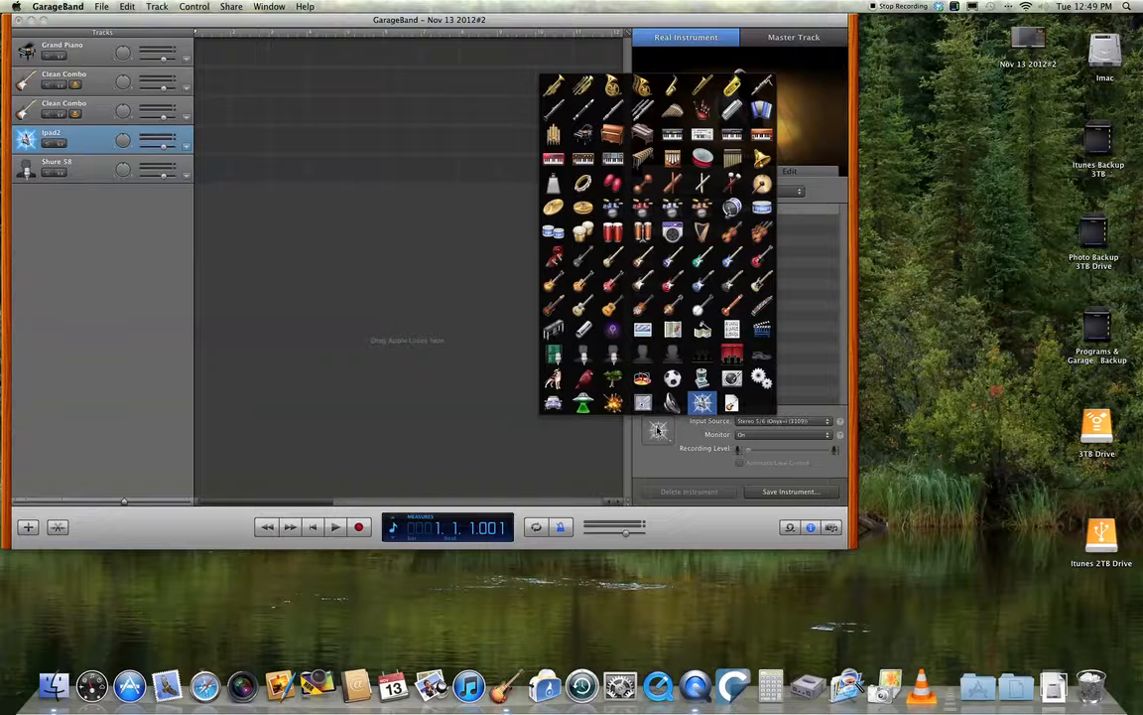
click(642, 329)
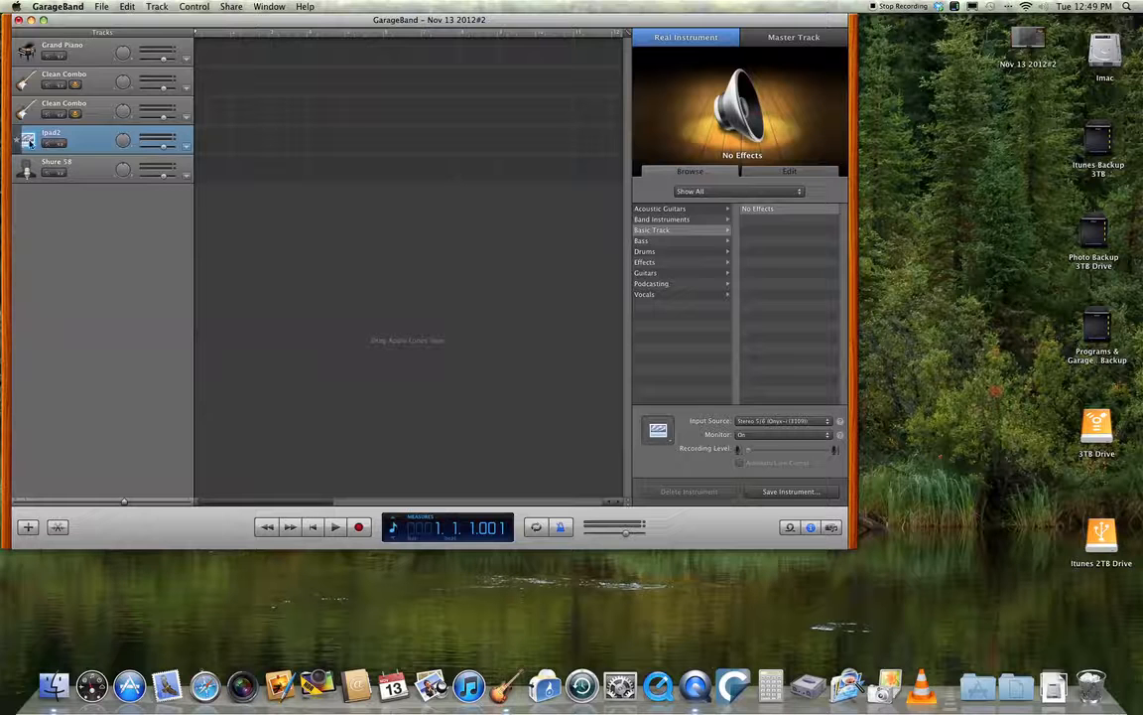
- Set the Shure 58 track's input source to Stereo 3/4 (Onyx-i (3109)) and turn on its monitoring
click(100, 173)
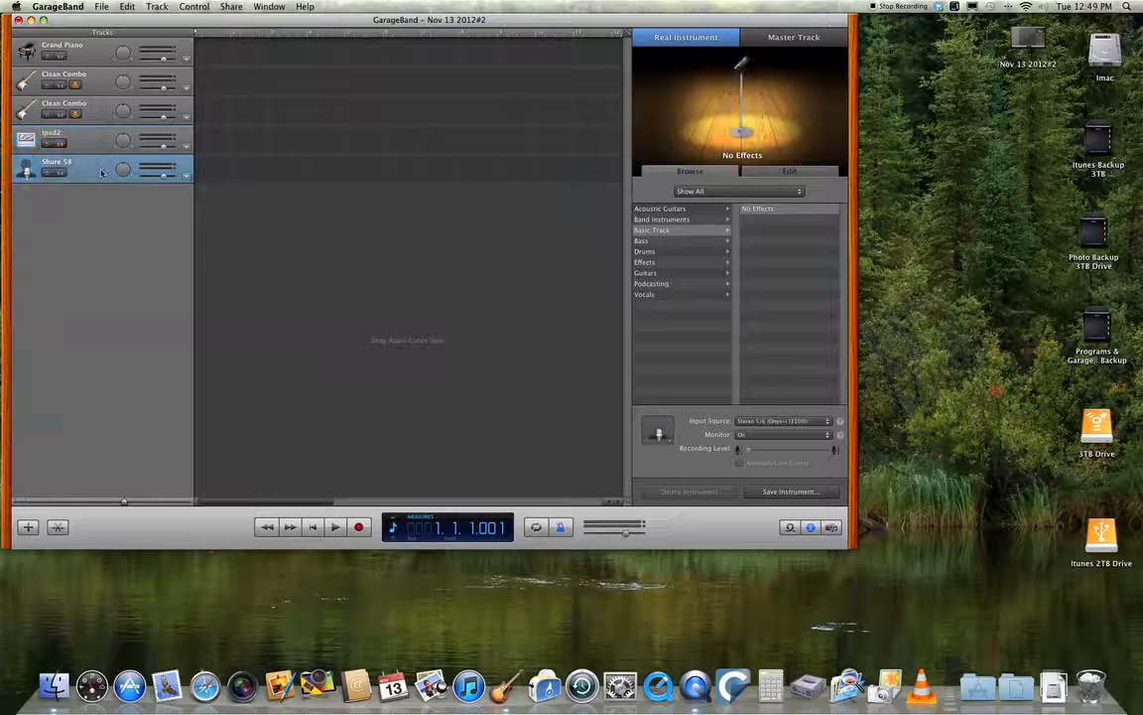
click(829, 422)
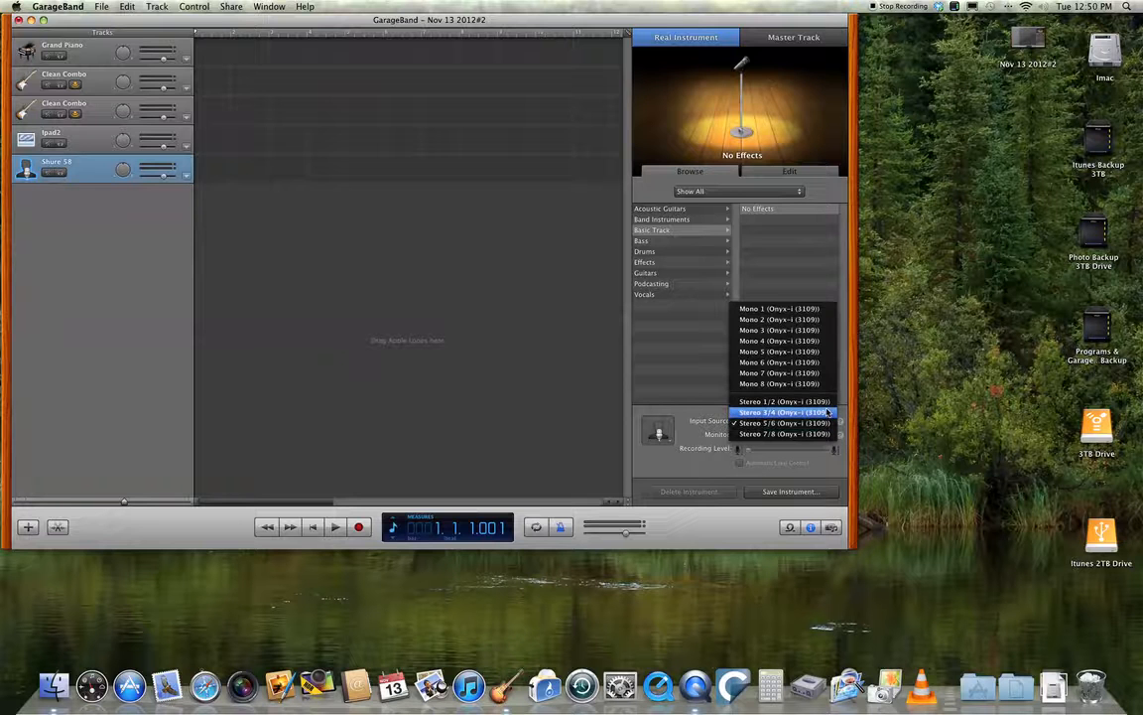
click(829, 412)
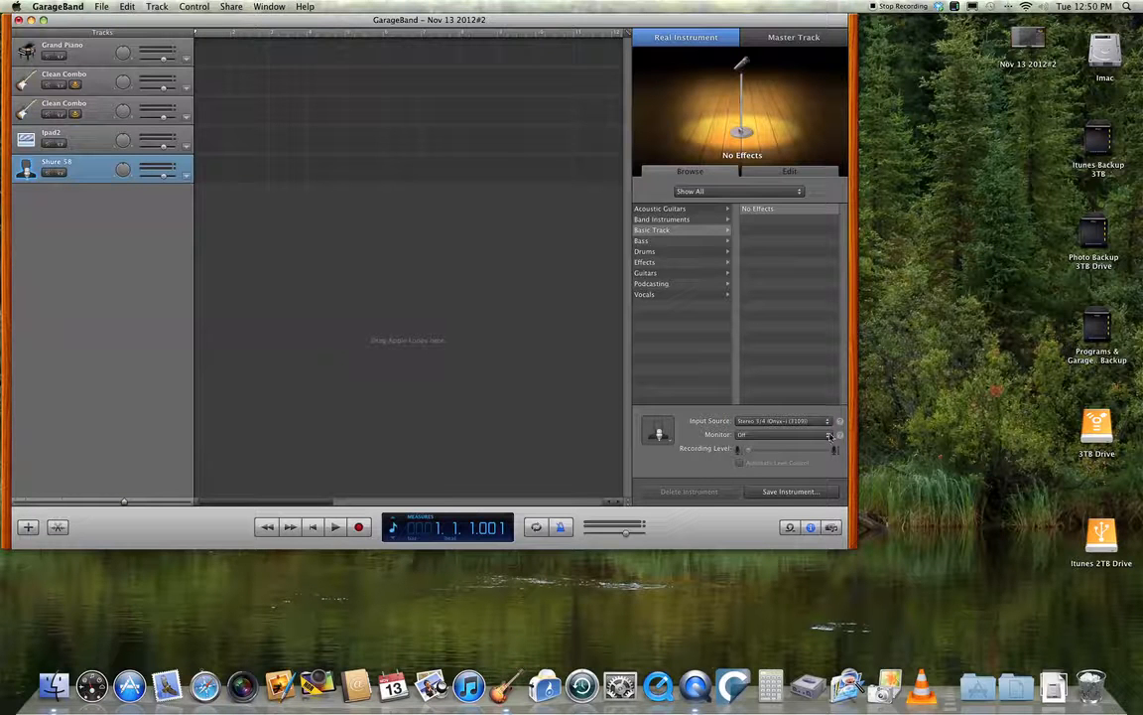
click(832, 435)
click(829, 451)
click(828, 423)
click(829, 423)
click(828, 434)
click(829, 435)
- Review the track info of the Ipad2, Clean Combo and Grand Piano tracks, ending on the first Clean Combo track
click(78, 140)
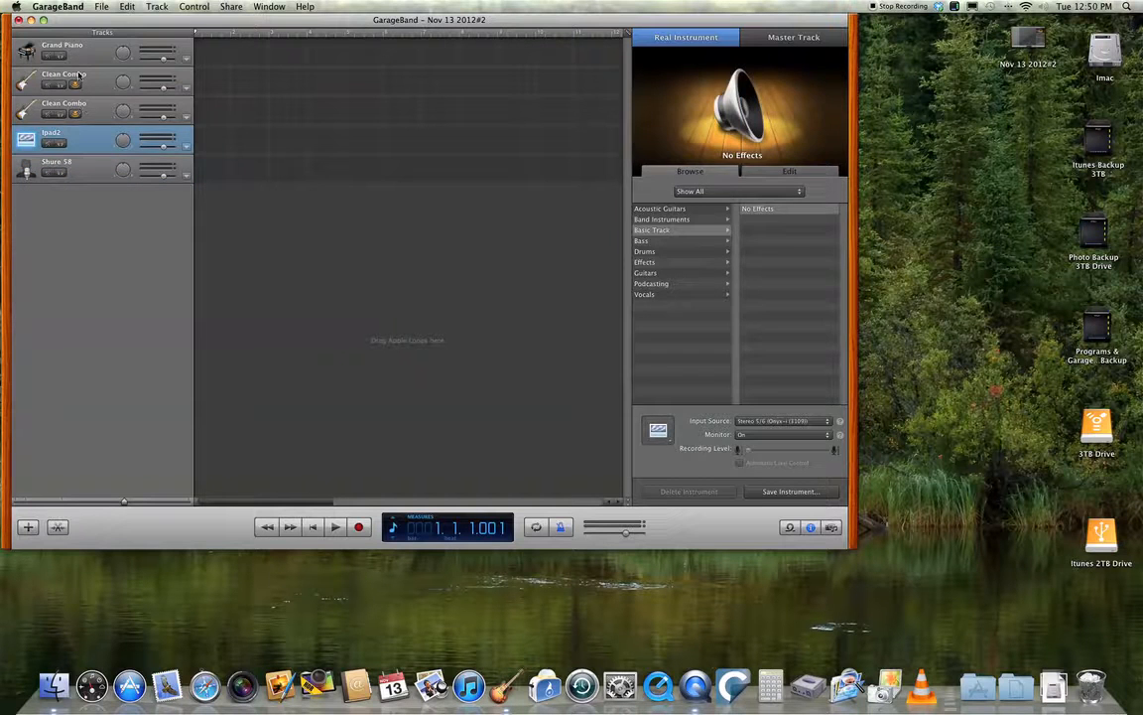
click(71, 100)
click(77, 73)
click(87, 59)
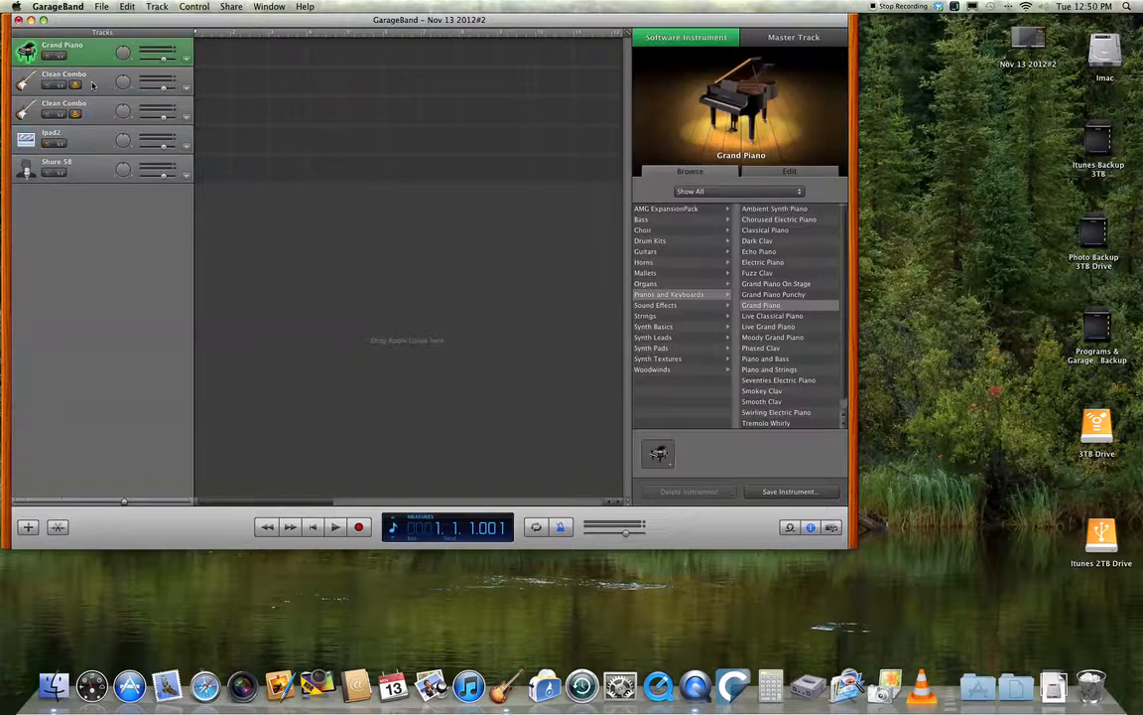
click(92, 86)
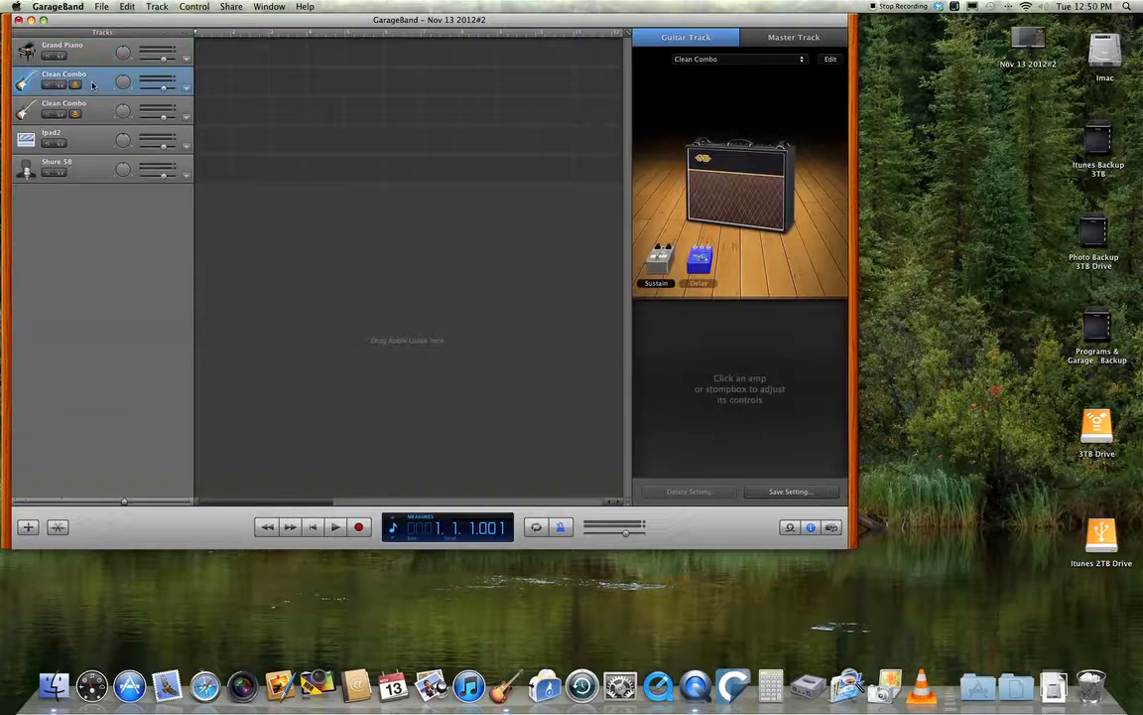
- Turn off the project's metronome
click(158, 8)
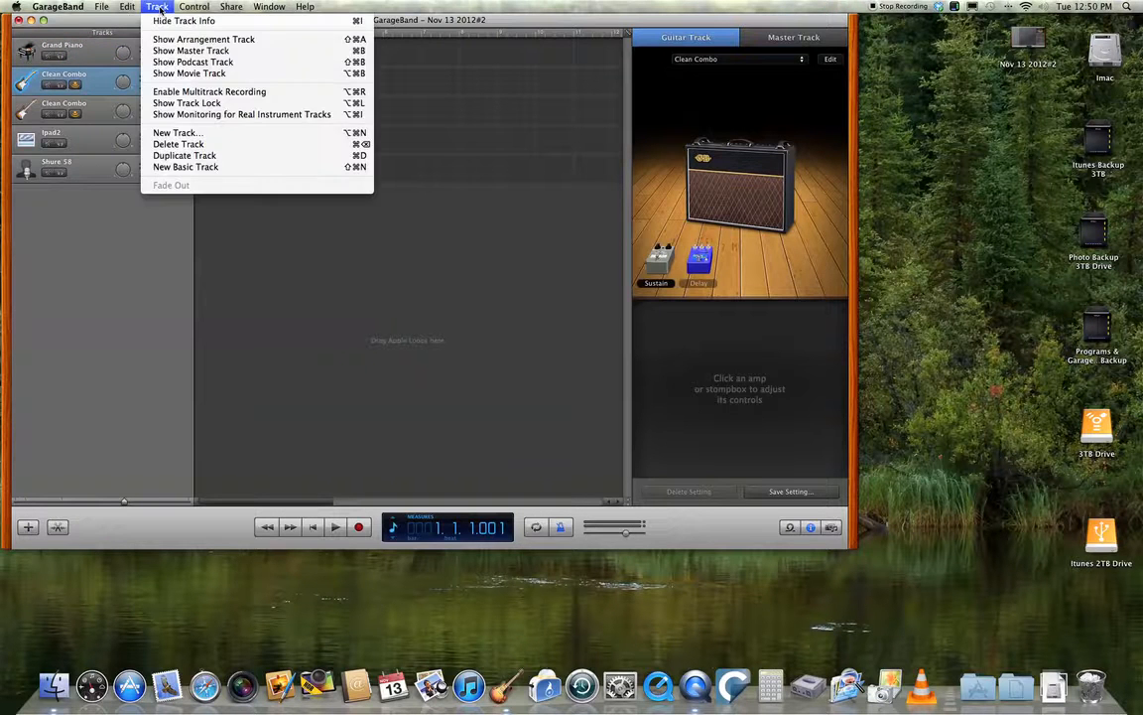
mouse_move(195, 7)
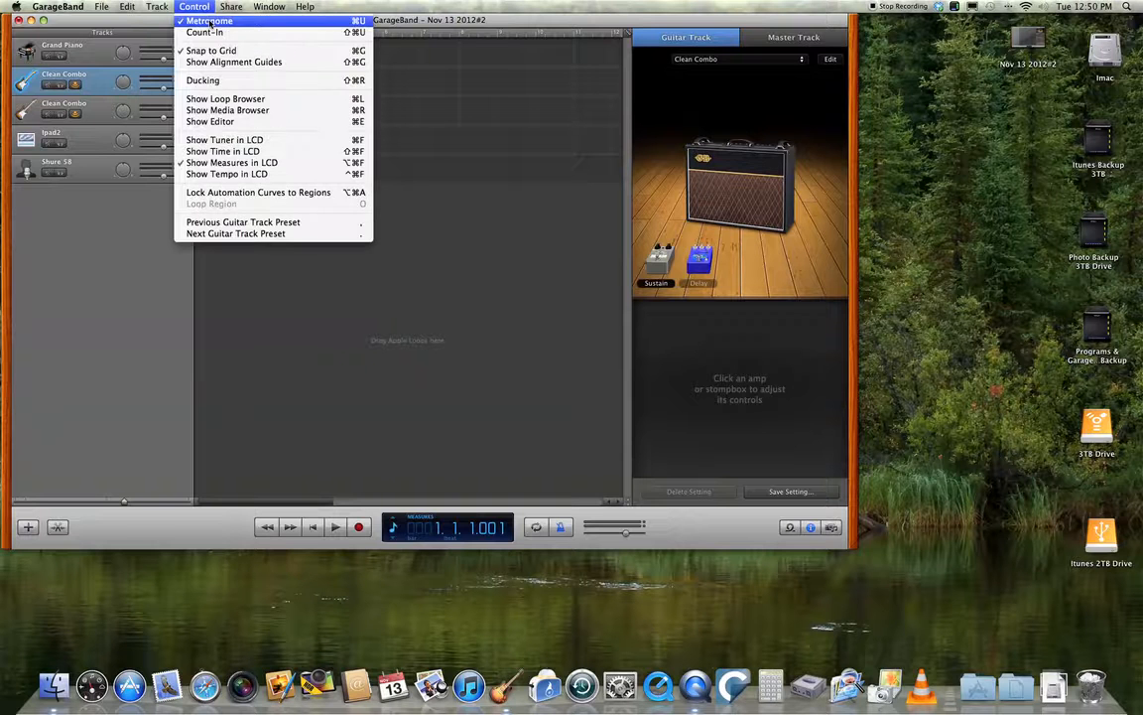
click(210, 22)
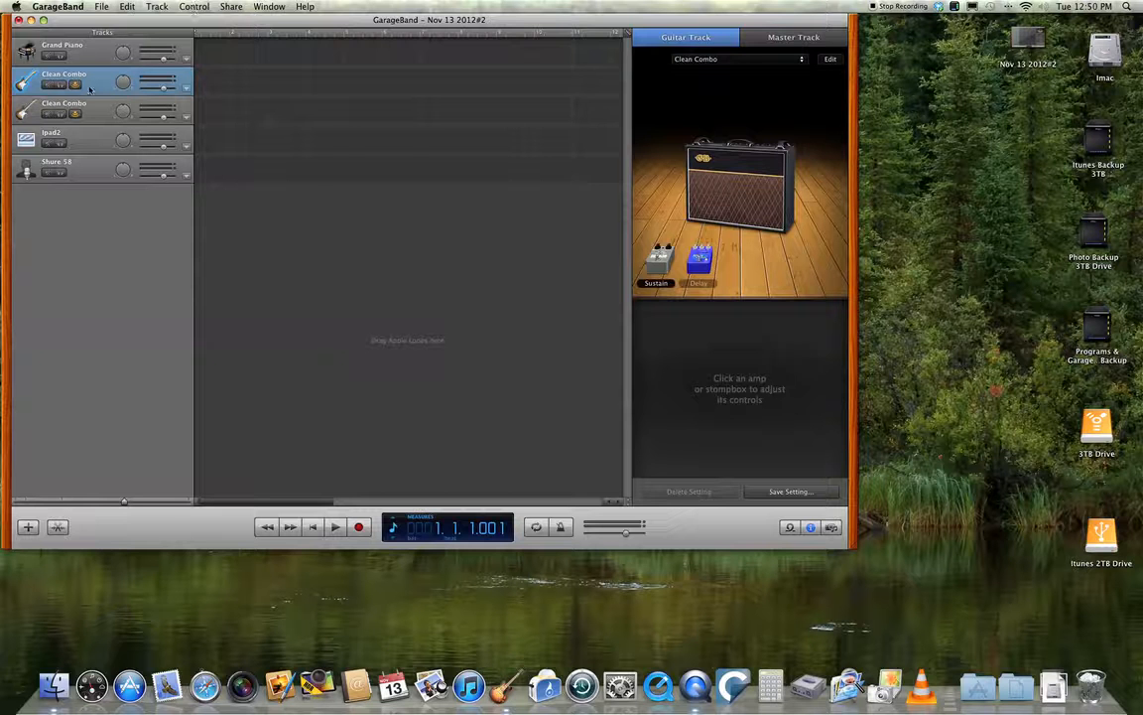
- Try the Vintage Drive overdrive stompbox in the third pedal slot of the first Clean Combo track, then remove it
double_click(754, 172)
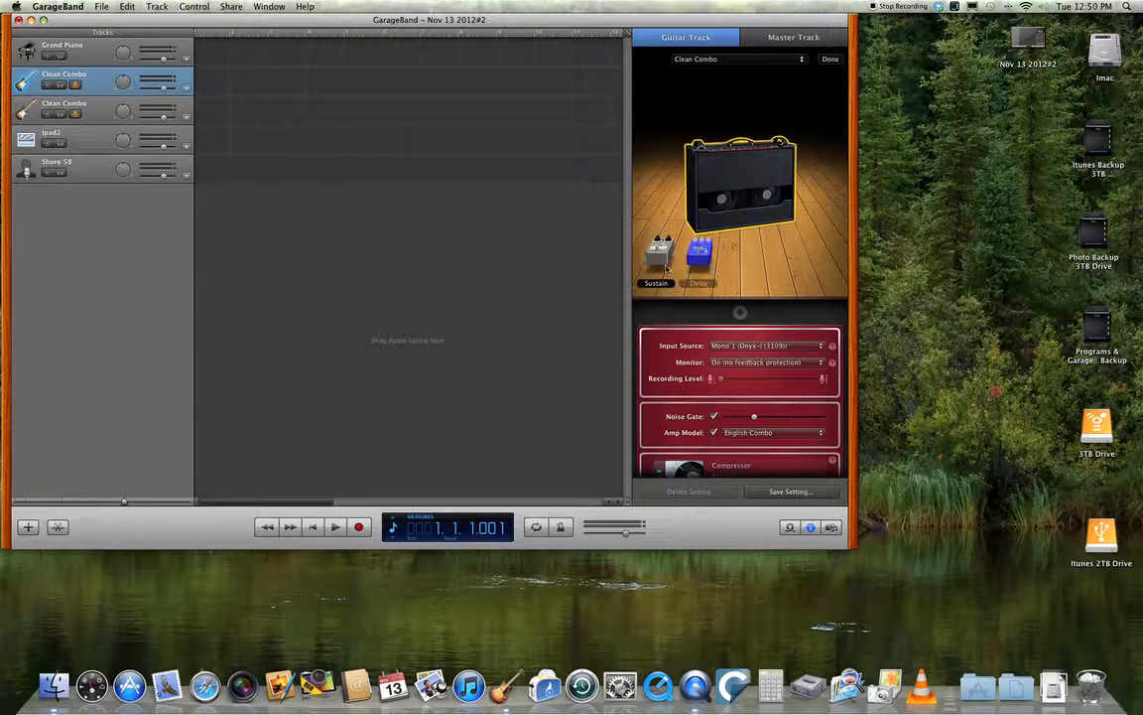
click(662, 258)
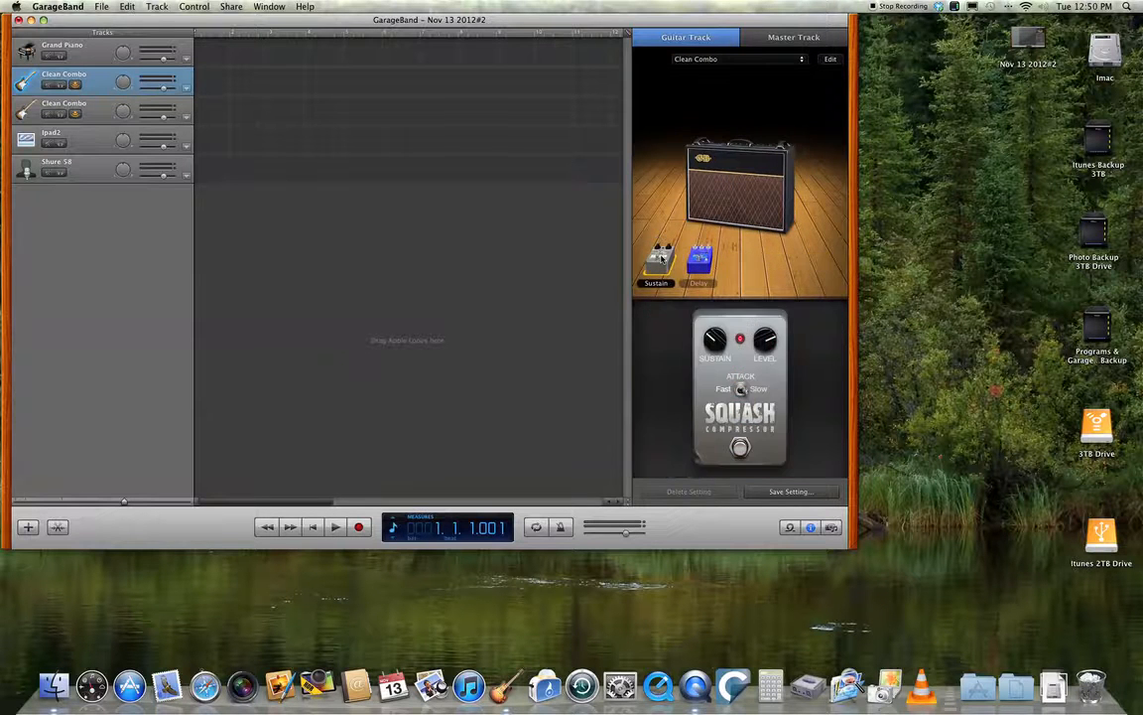
click(662, 258)
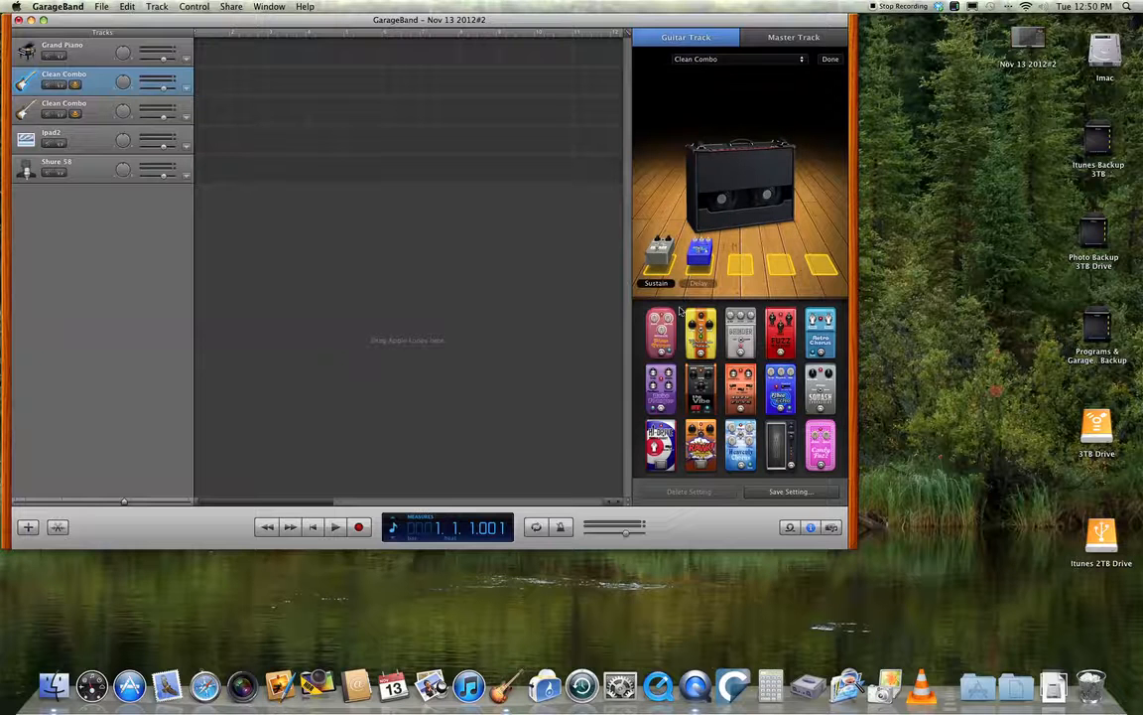
drag(700, 338, 742, 260)
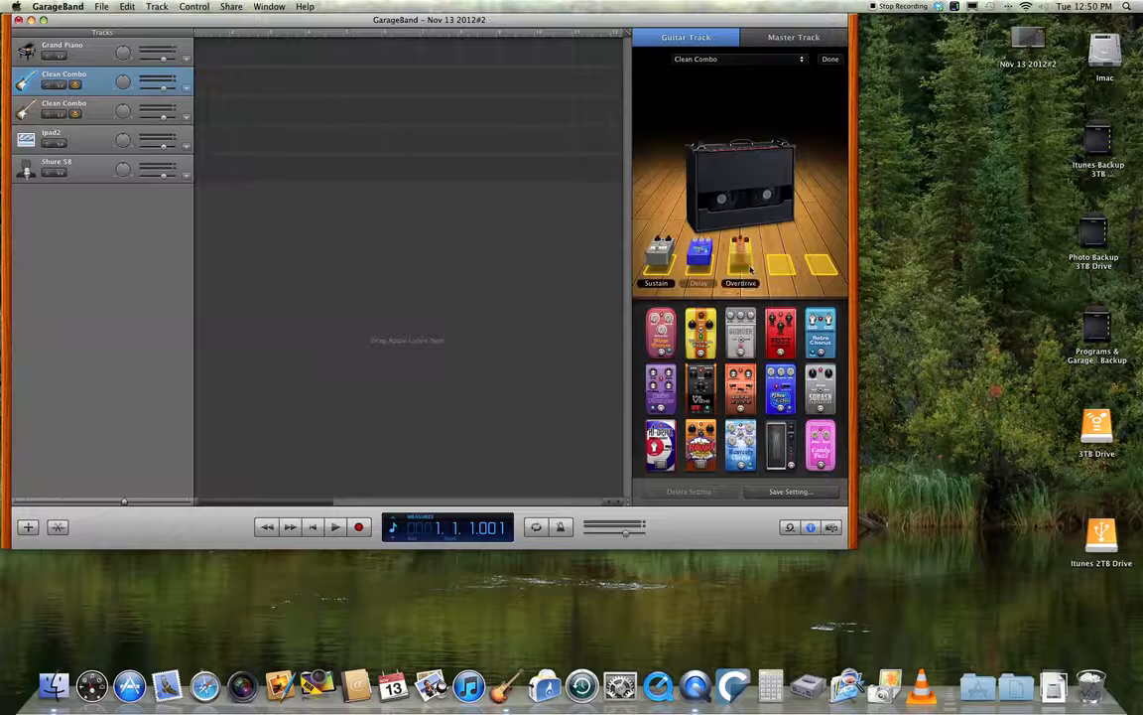
click(750, 266)
mouse_move(765, 355)
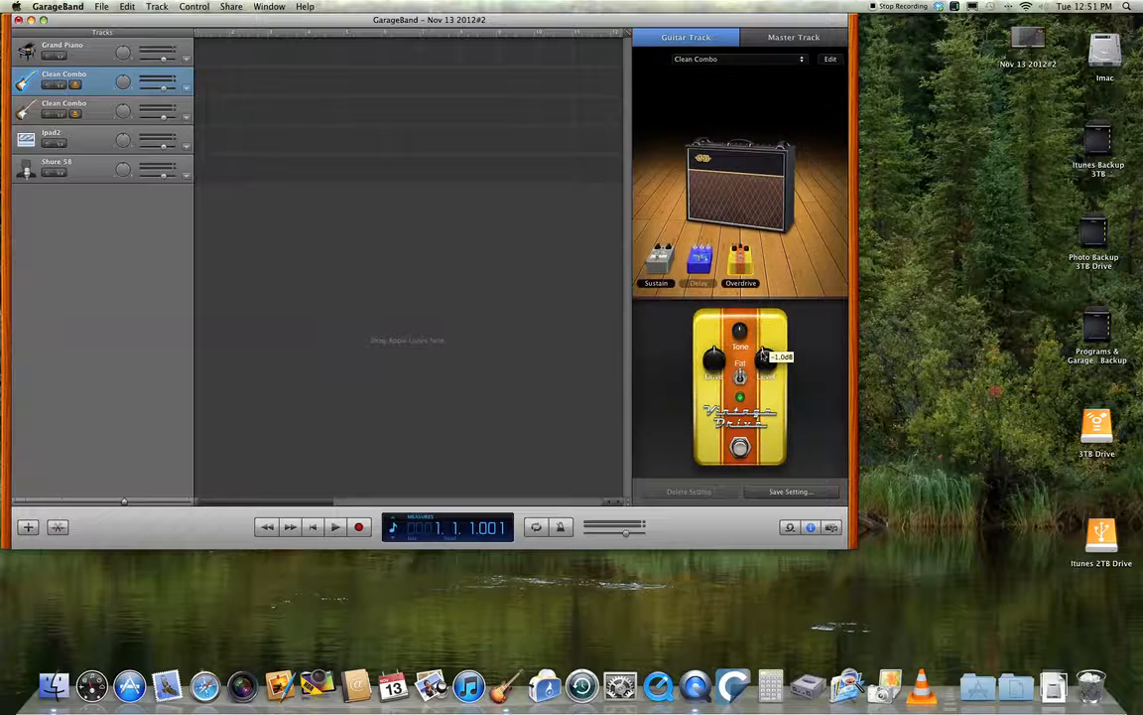
click(742, 264)
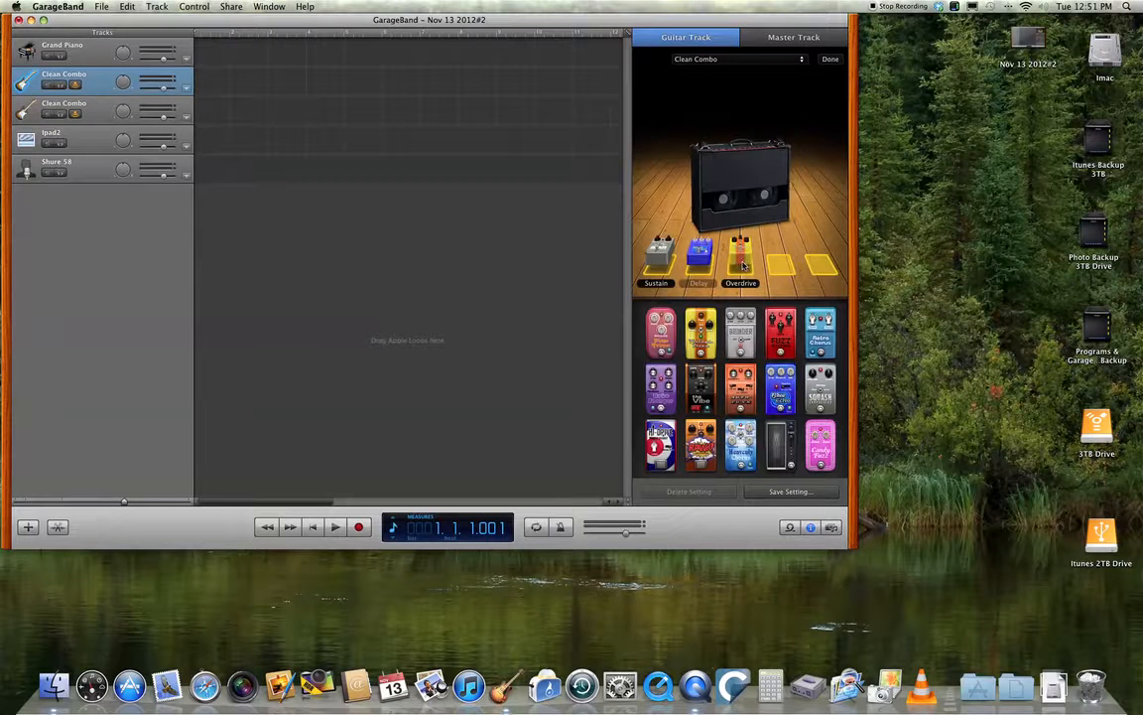
drag(743, 264, 784, 355)
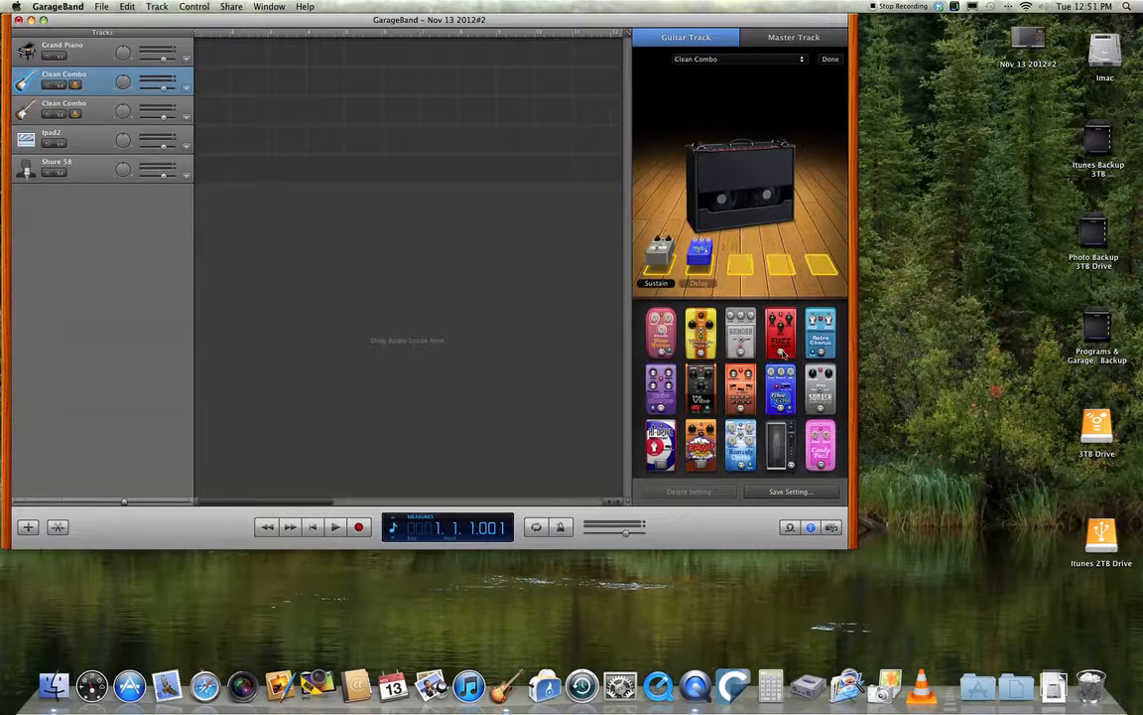
- Change the first Clean Combo track's amp model to Studio Combo
click(746, 176)
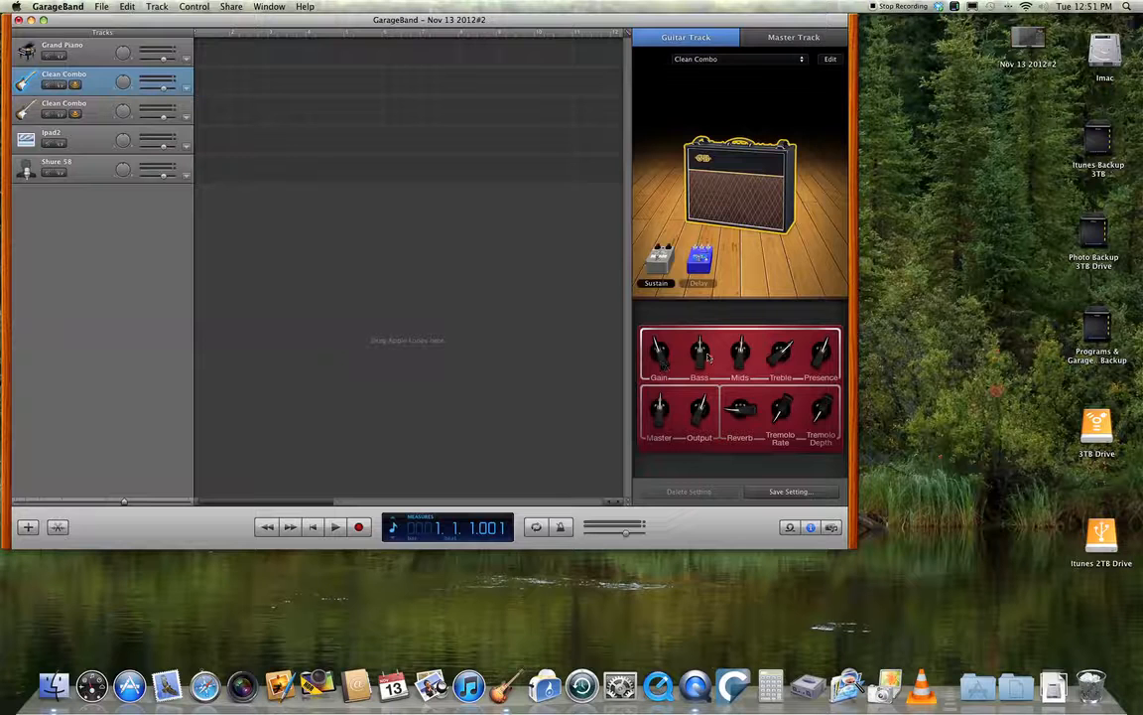
mouse_move(713, 221)
click(830, 59)
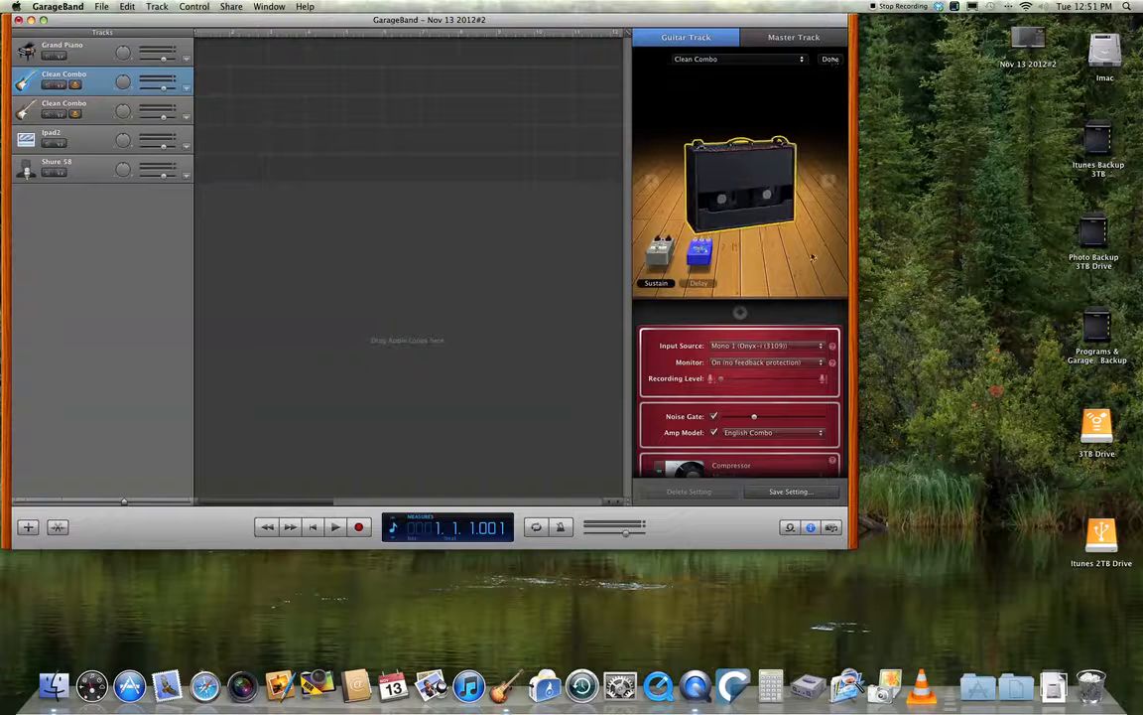
click(820, 433)
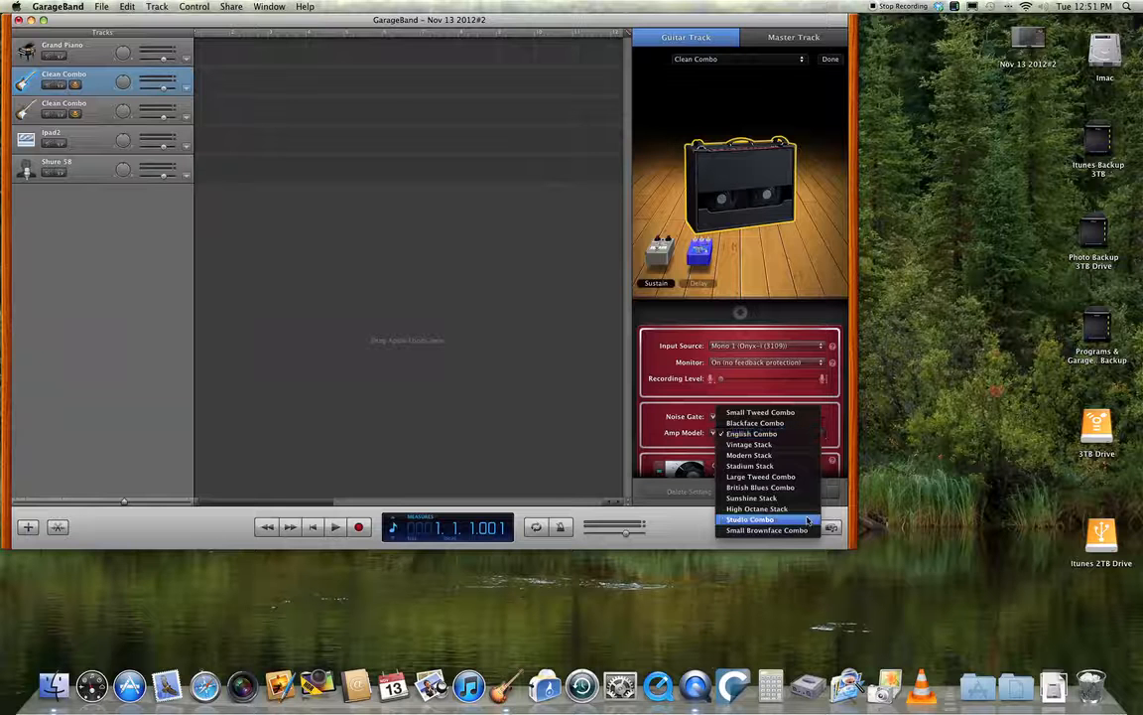
click(809, 520)
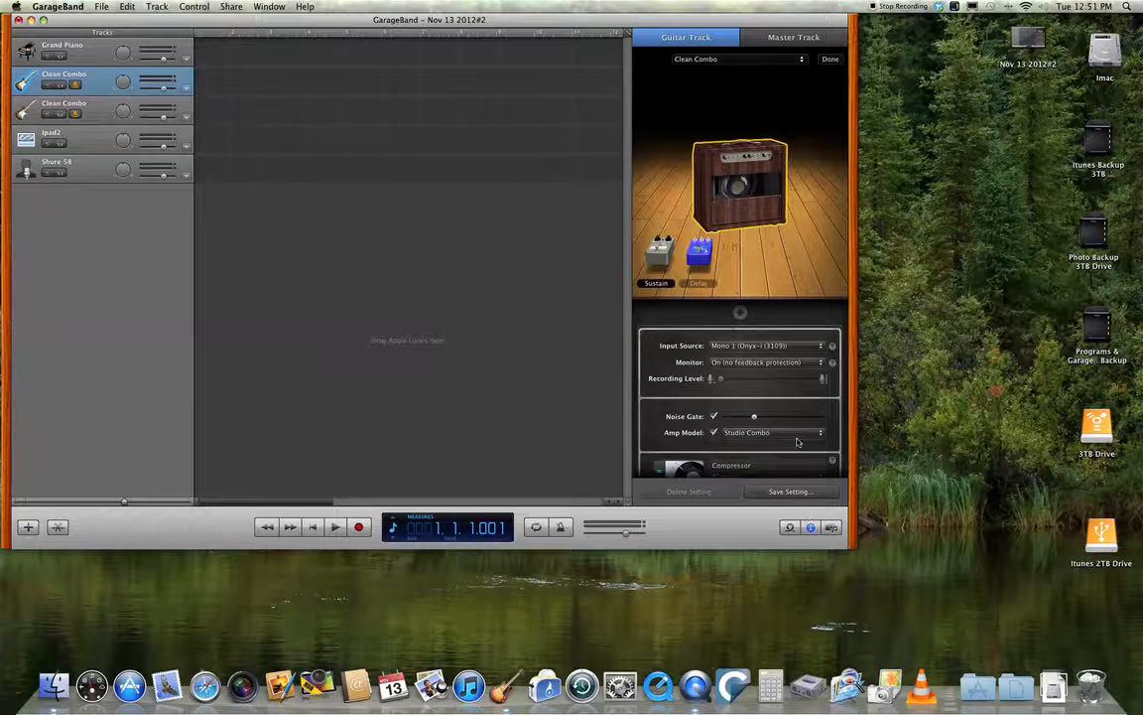
- Apply the Accoustic Guitar Clarify preset to the first guitar track's Compressor and close the effect's window
scroll(740, 358, down, 5)
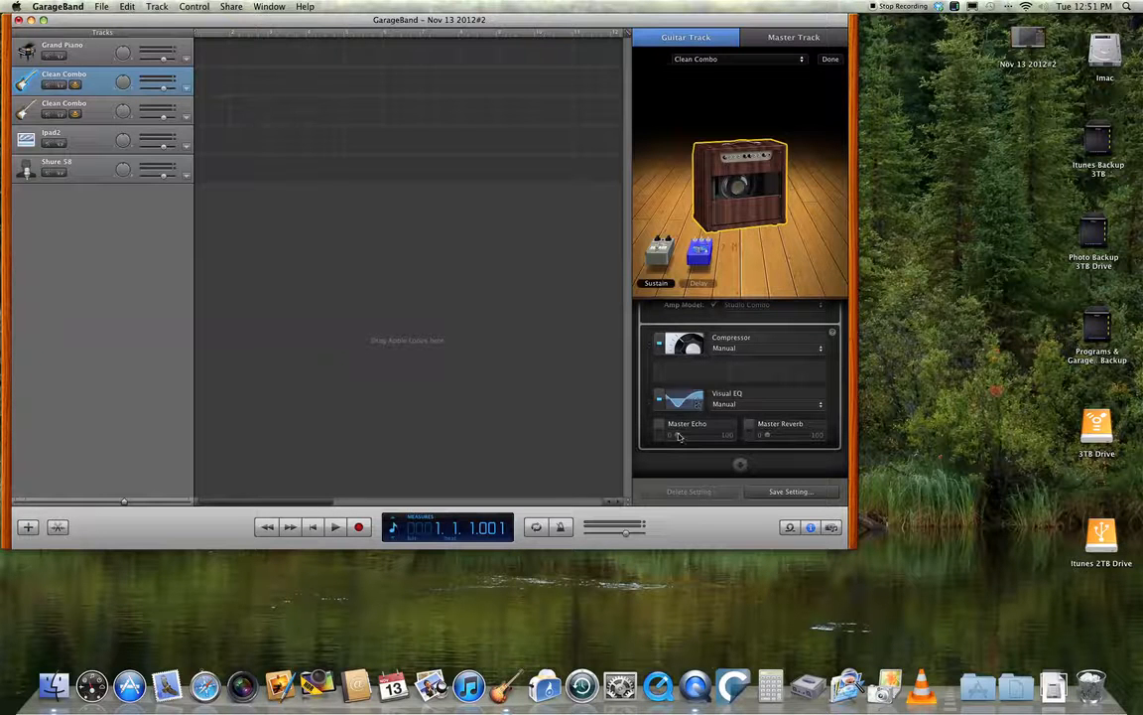
click(691, 348)
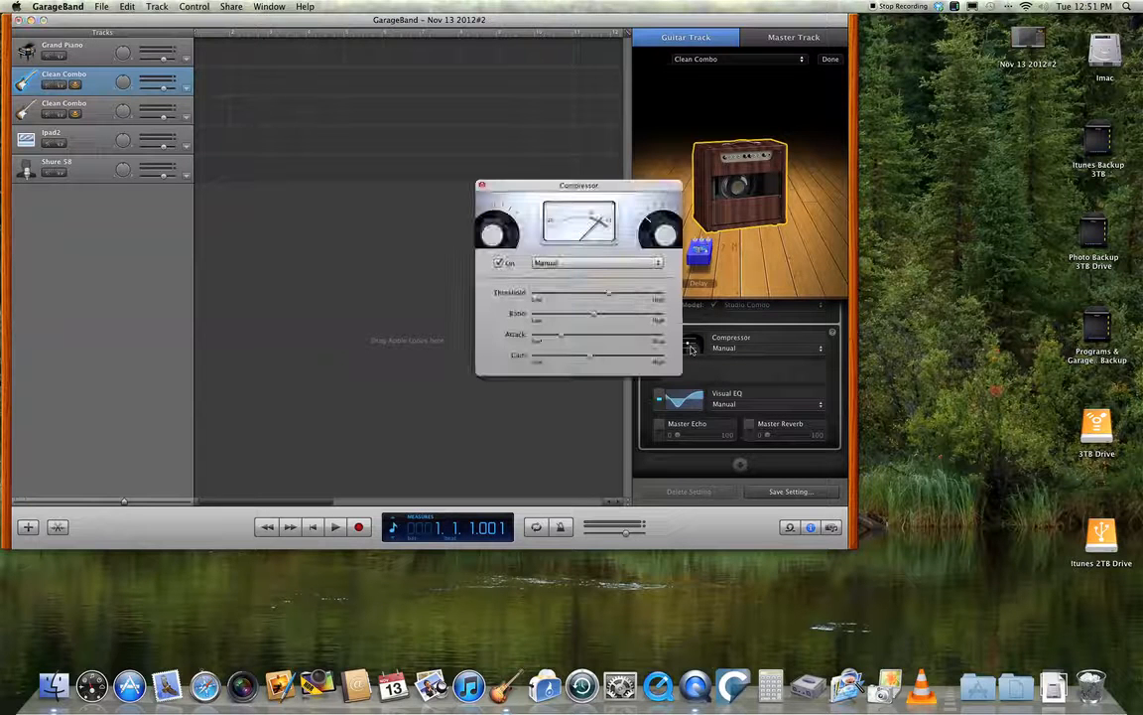
click(657, 263)
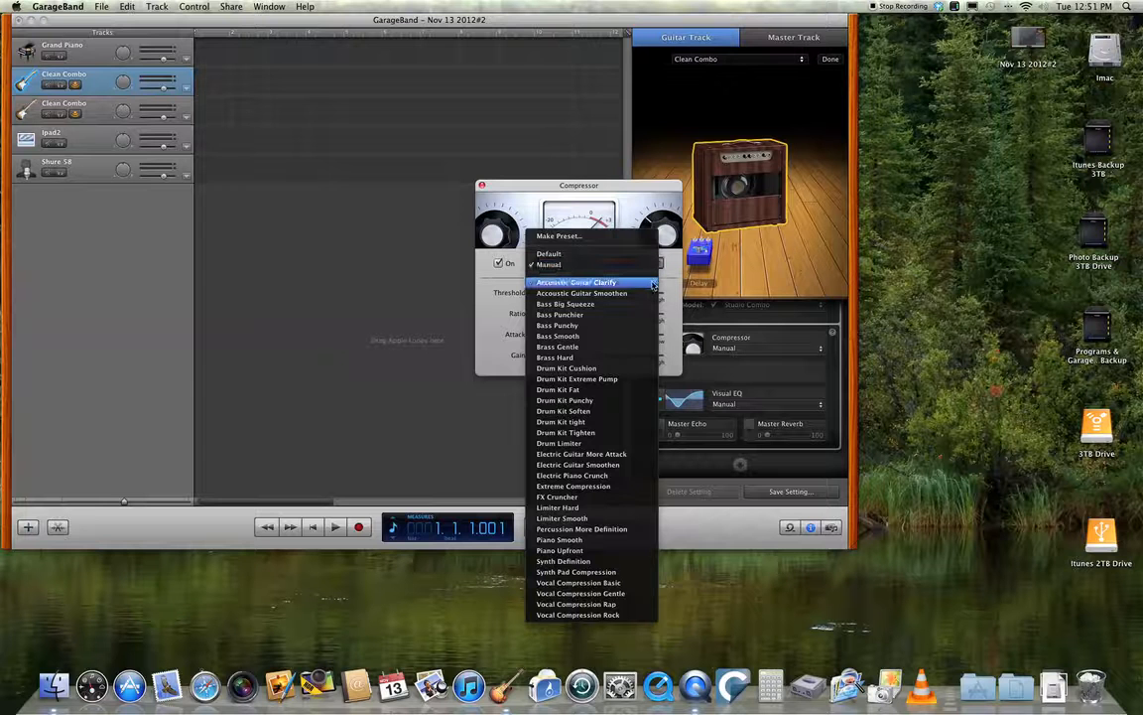
click(640, 284)
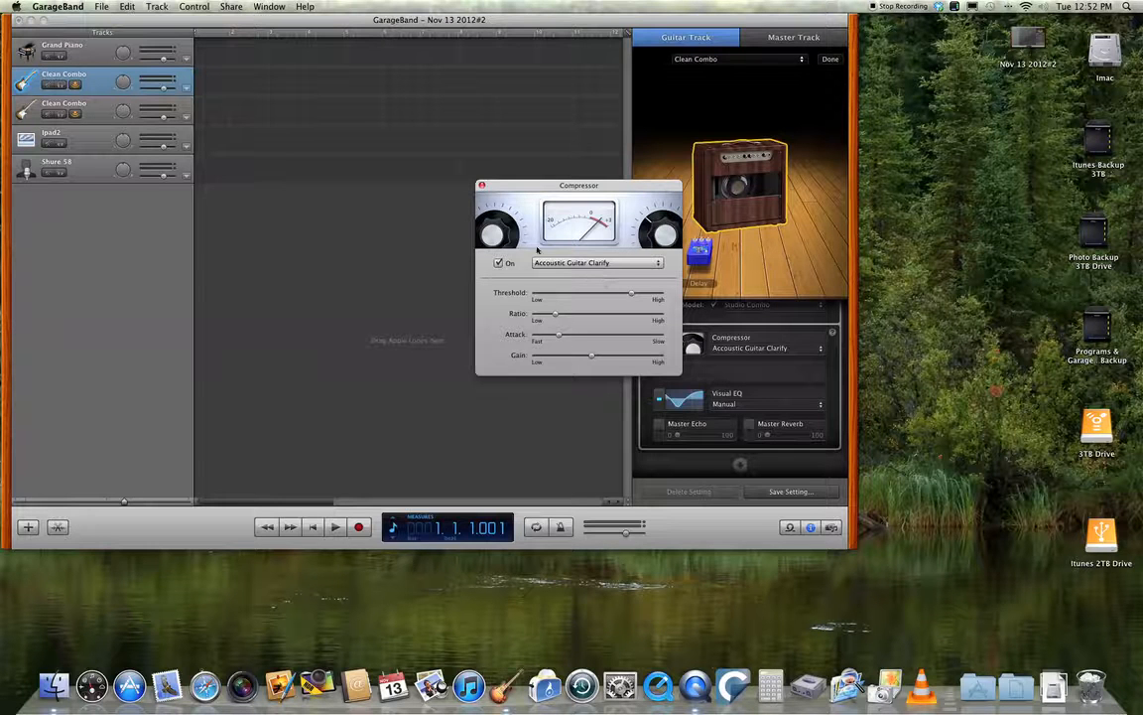
click(482, 185)
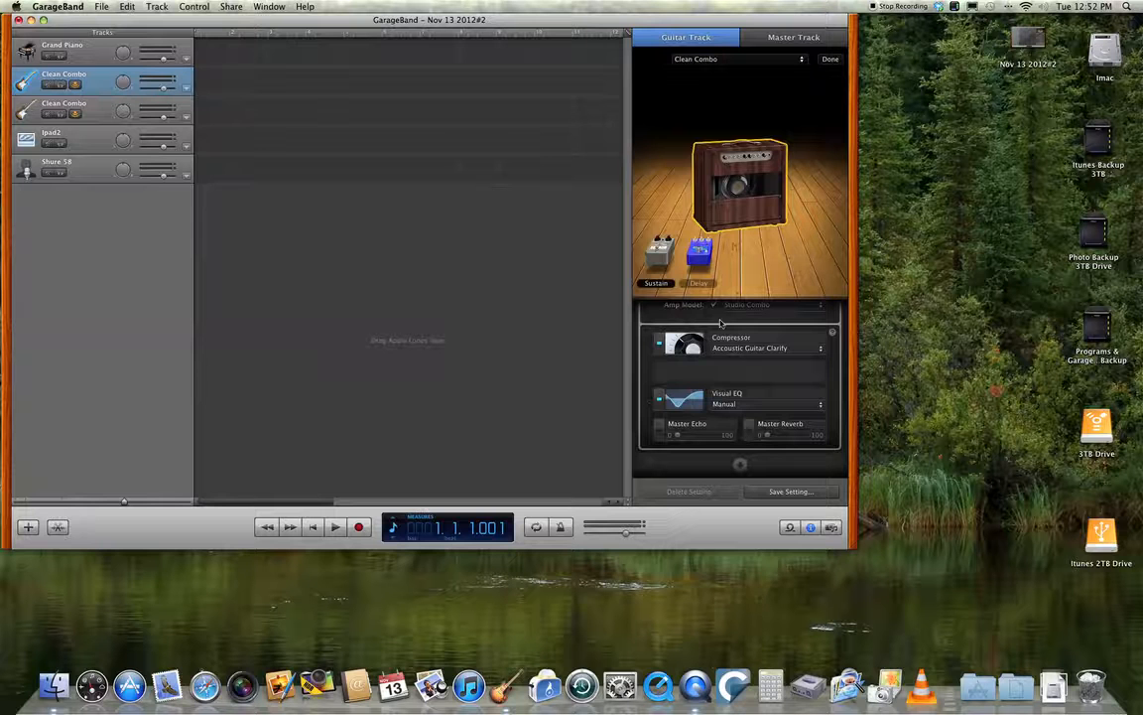
- Save the first guitar track's modified amp and effect settings as a custom setting named after its owner
click(791, 491)
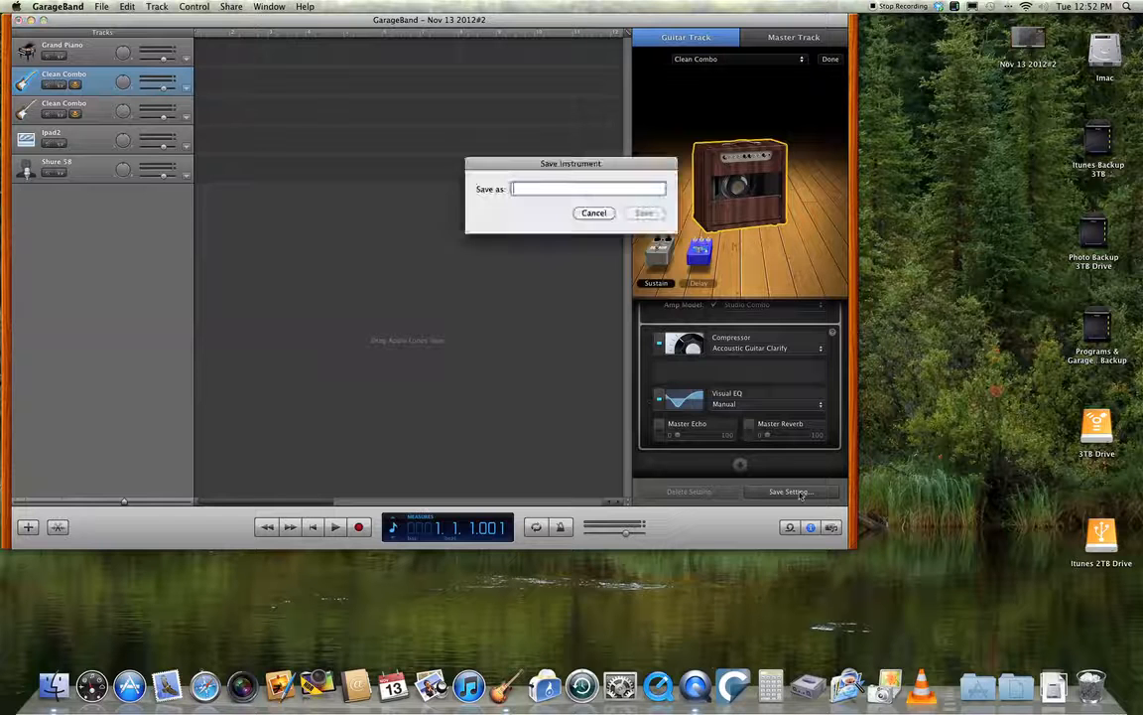
text(S)
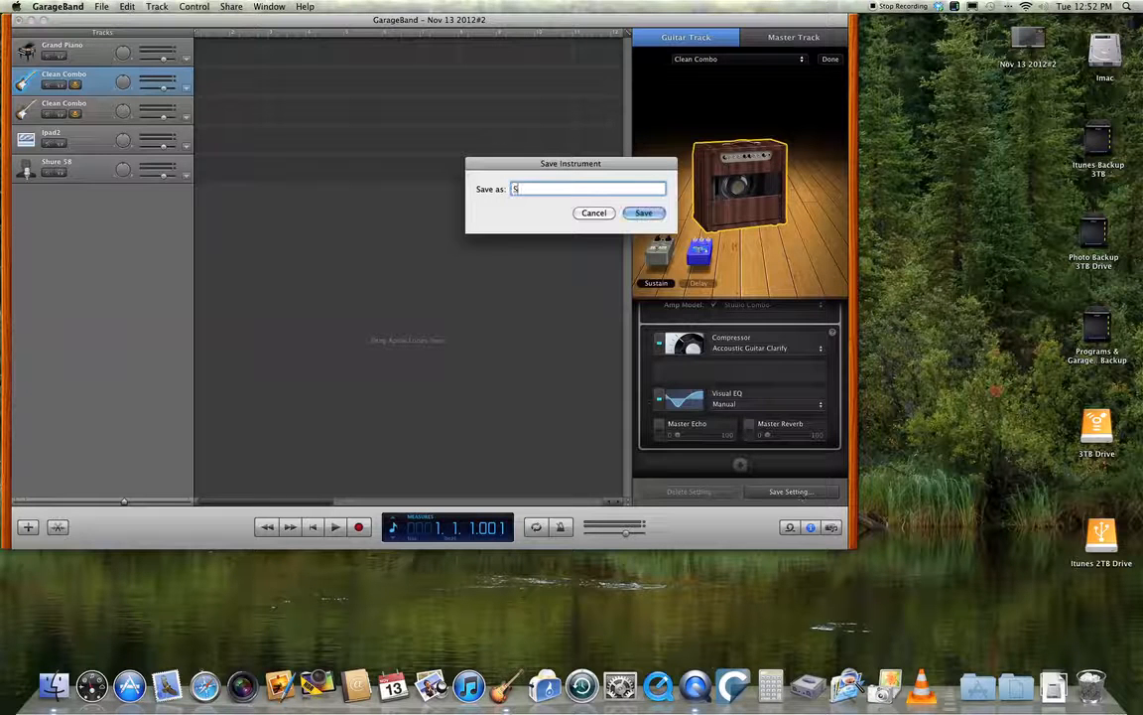
text(teve's setup)
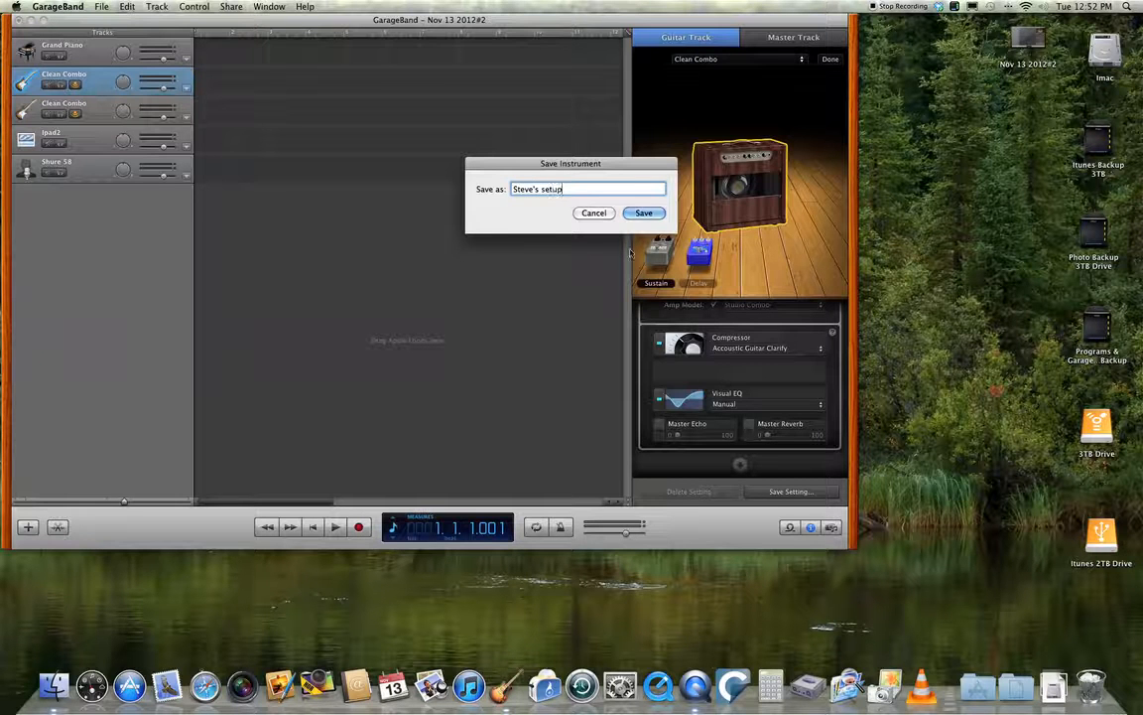
click(650, 214)
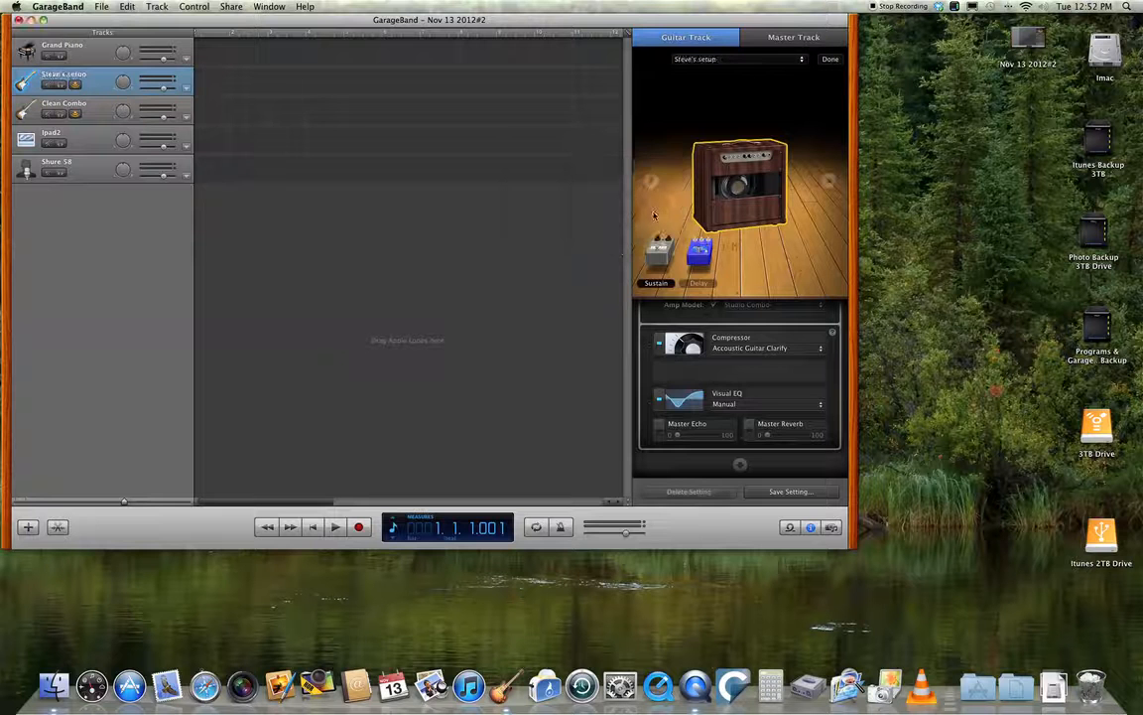
- Browse the guitar presets and switch the first guitar track to Bluesbreaker
click(802, 61)
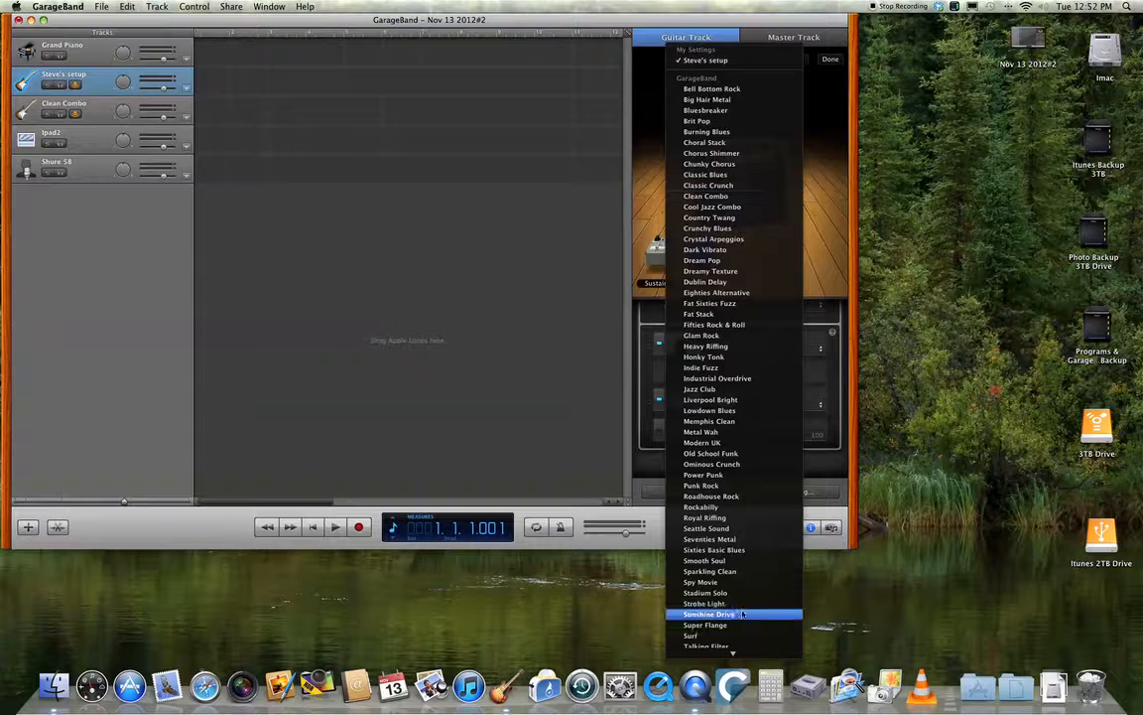
scroll(746, 610, down, 3)
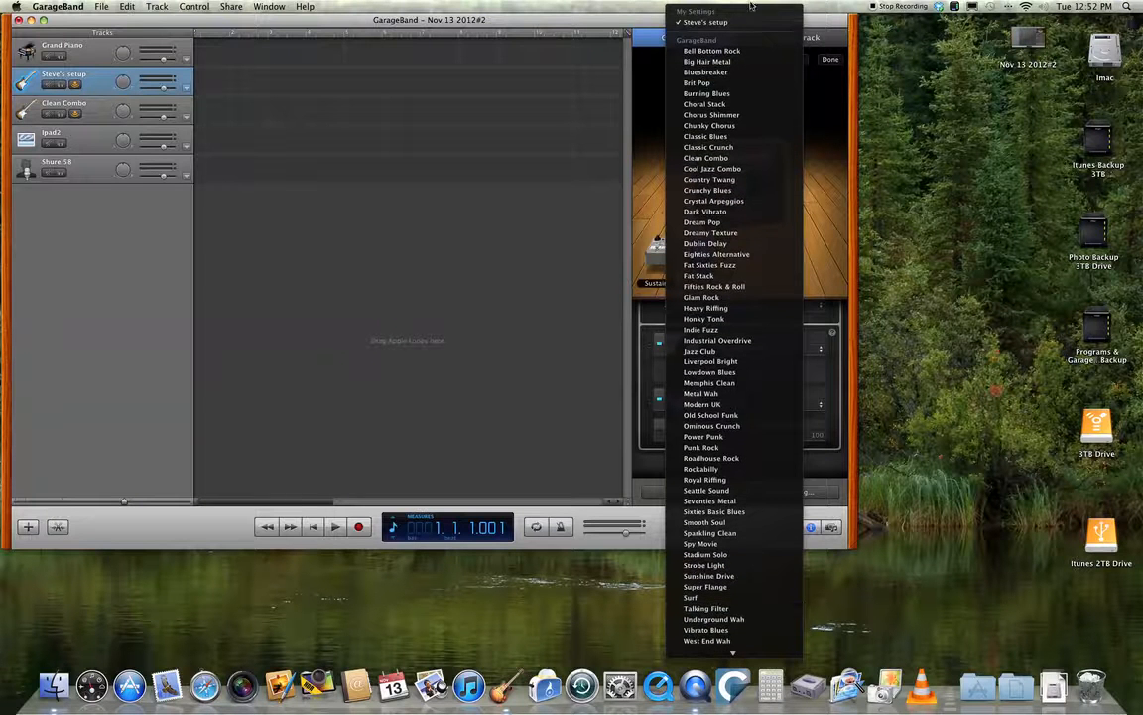
click(740, 24)
click(804, 62)
key(Down)
key(Down)
key(Down)
key(Return)
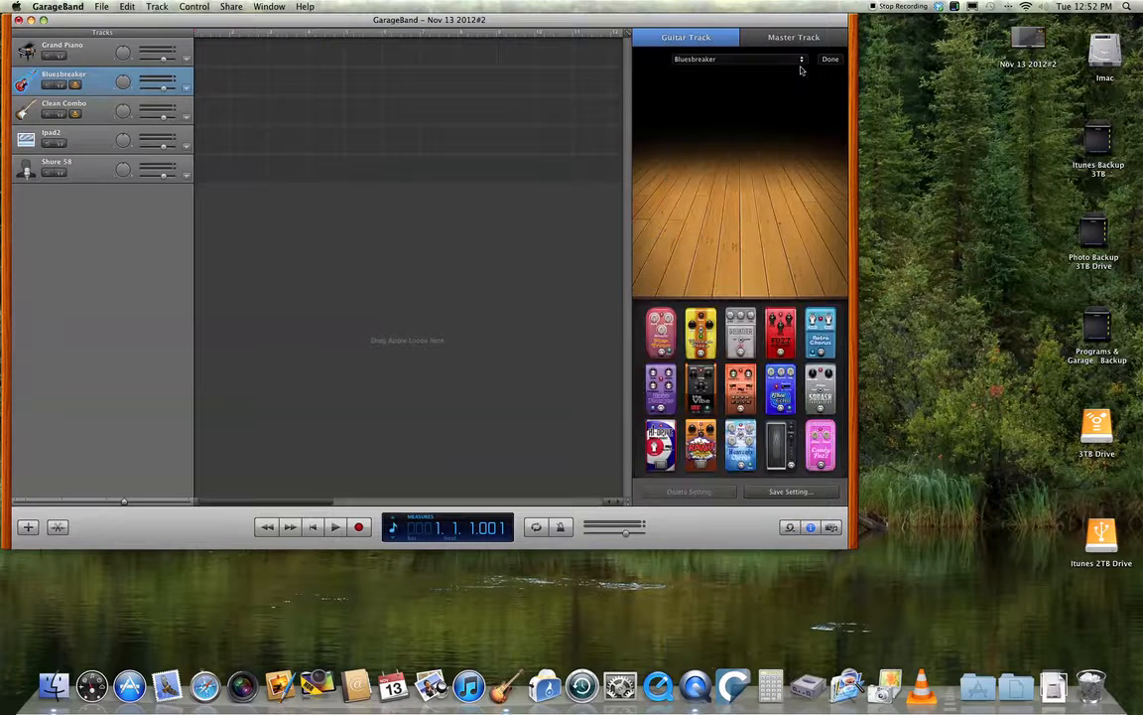
- Load the saved custom setting from My Settings on the first guitar track and show the amp's front controls
click(801, 60)
mouse_move(797, 8)
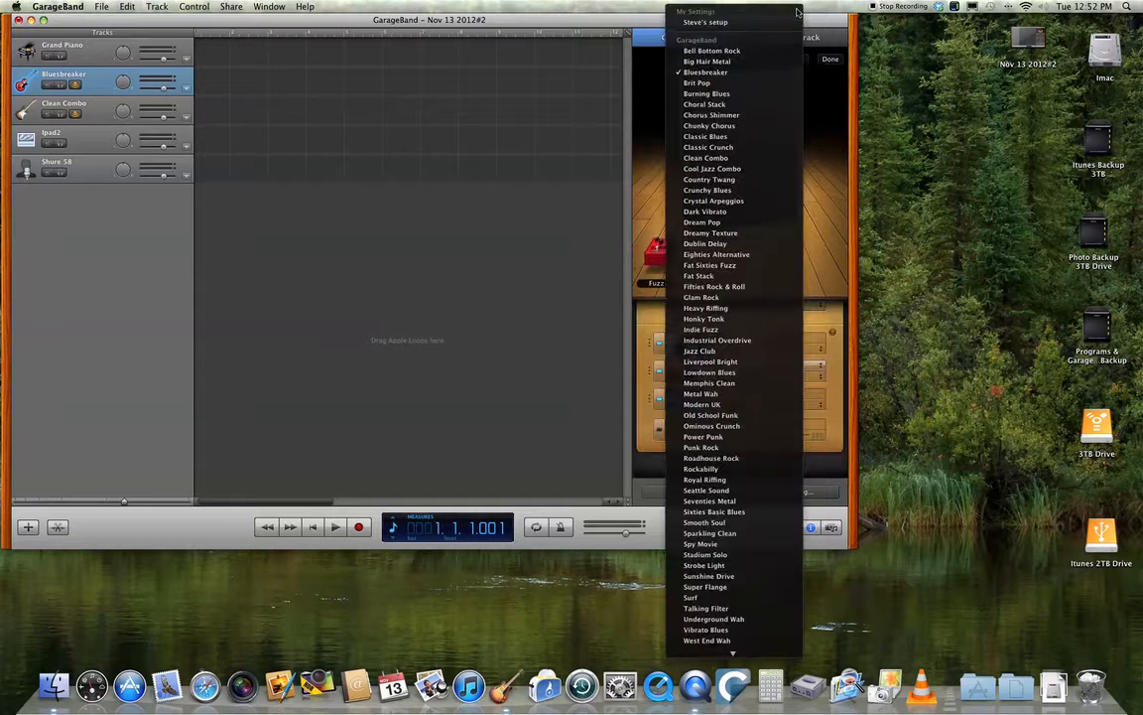
click(732, 22)
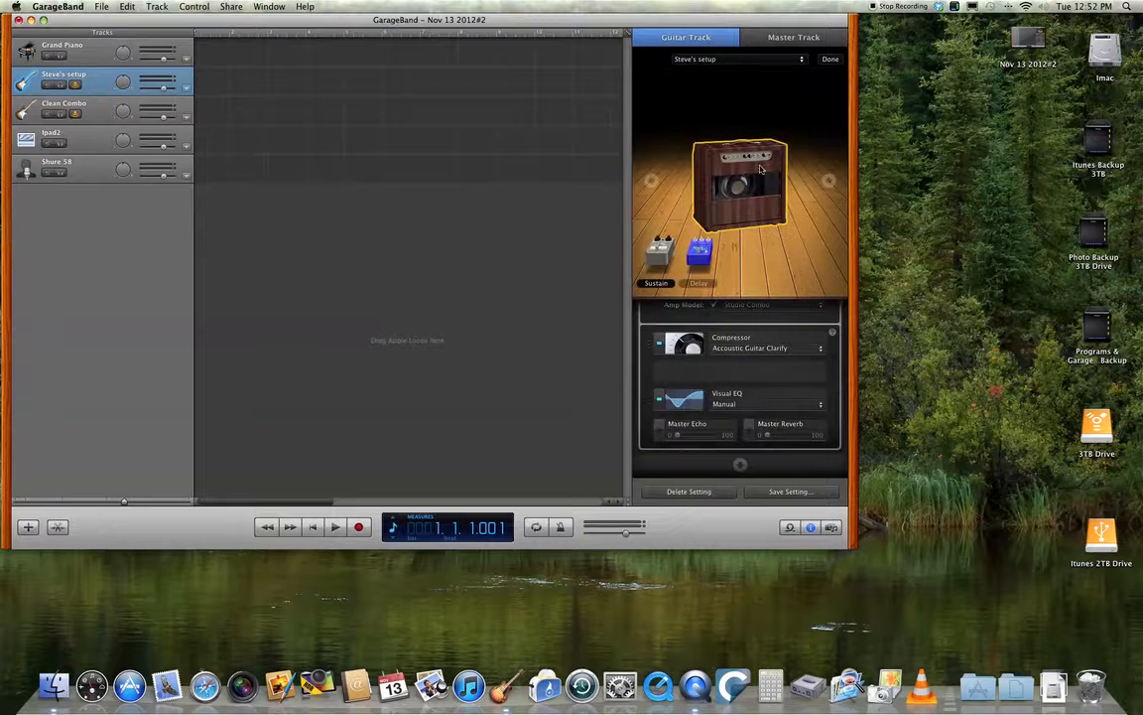
click(761, 170)
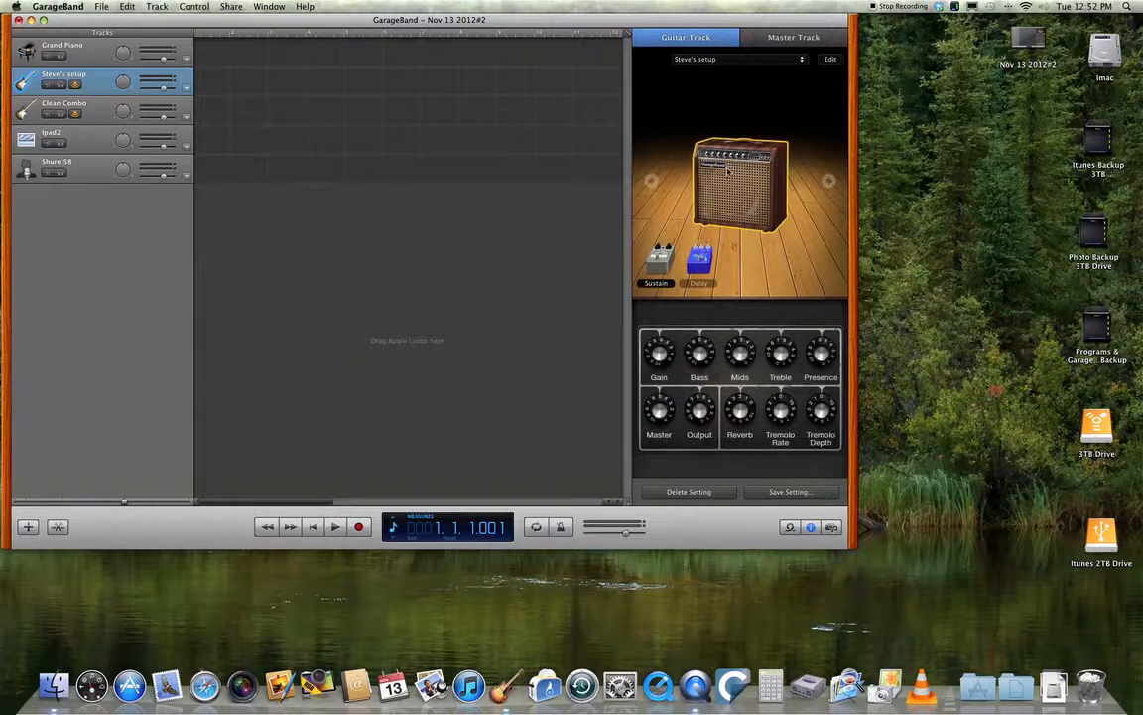